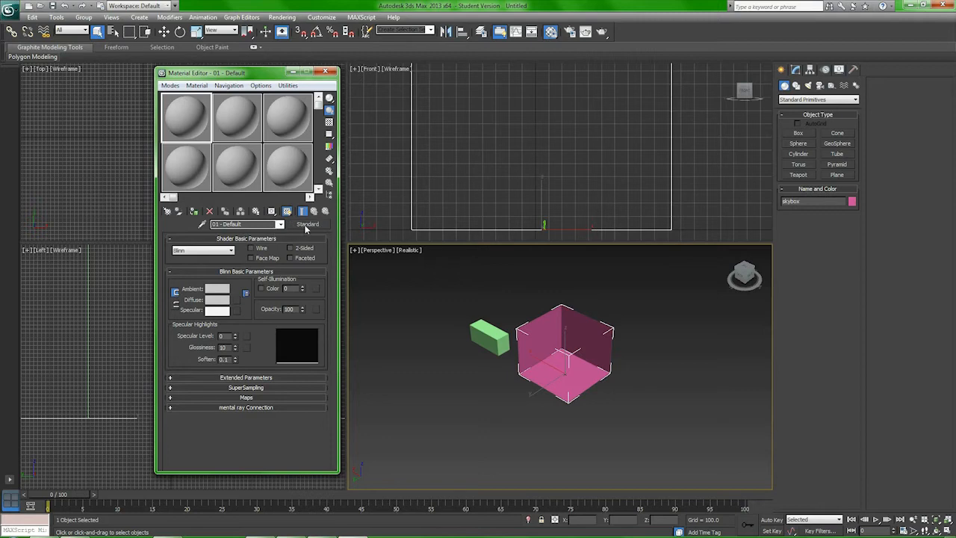
- Change the 01 - Default material's type to Multi/Sub-Object, discarding the old material
{"action": "left_click", "coordinate": [305, 225]}
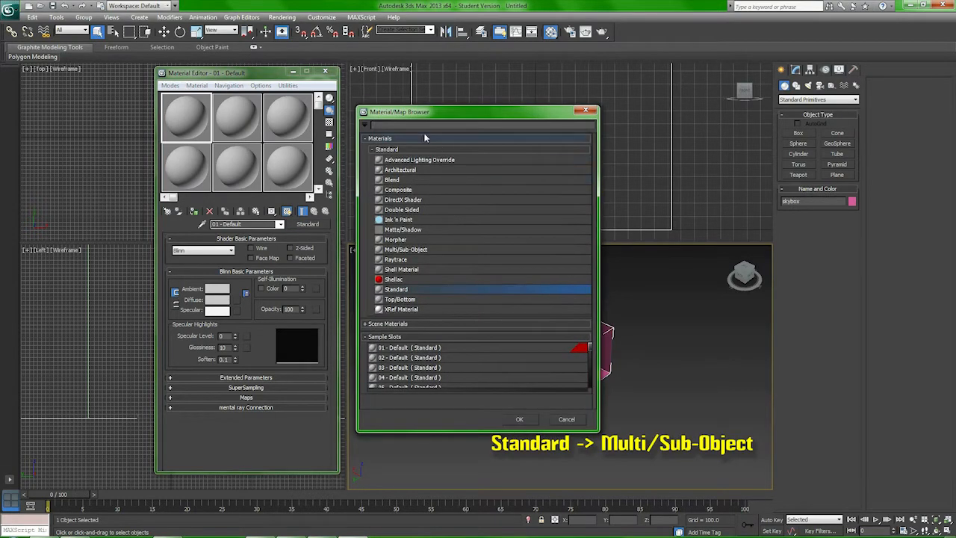
{"action": "left_click", "coordinate": [433, 254]}
{"action": "double_click", "coordinate": [433, 254]}
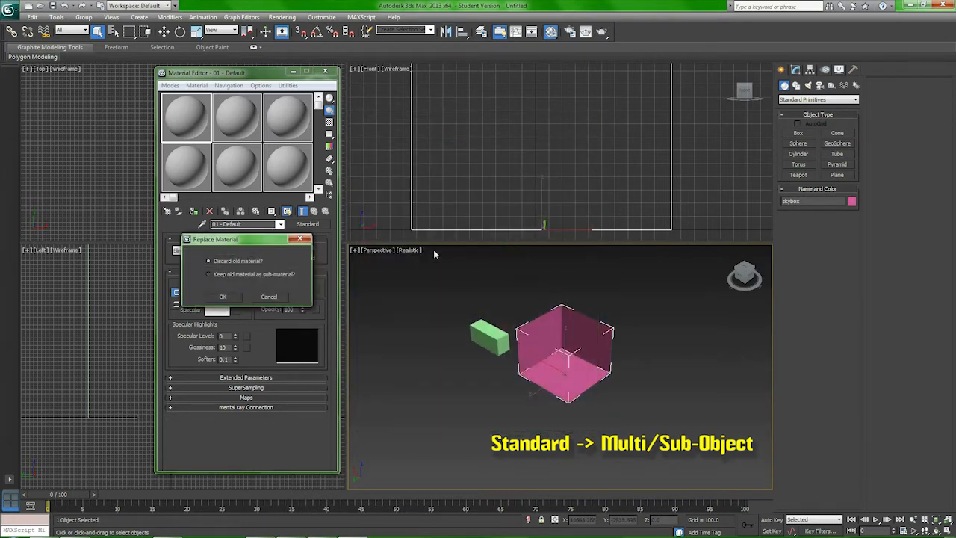
{"action": "left_click", "coordinate": [225, 295]}
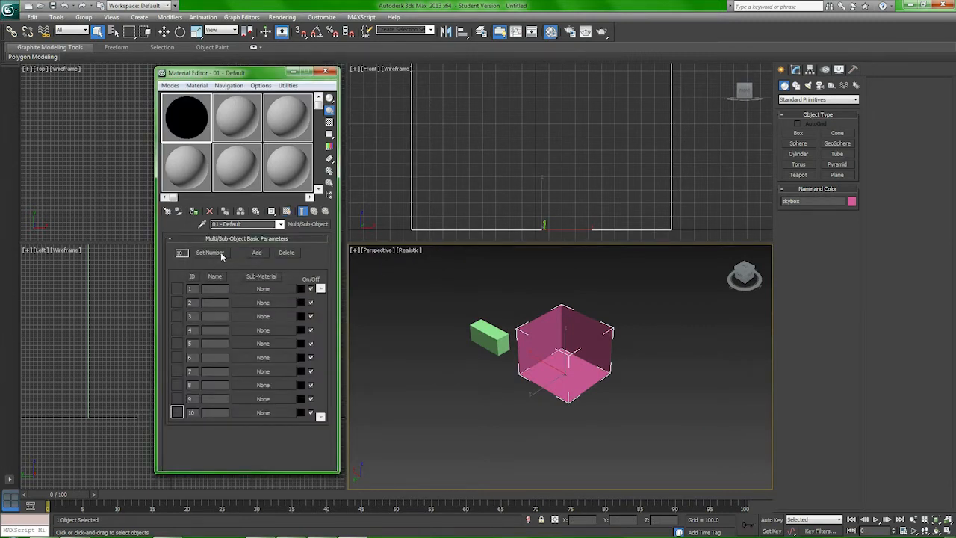
- Set the number of sub-materials in the Multi/Sub-Object material to 2
{"action": "left_click", "coordinate": [211, 252]}
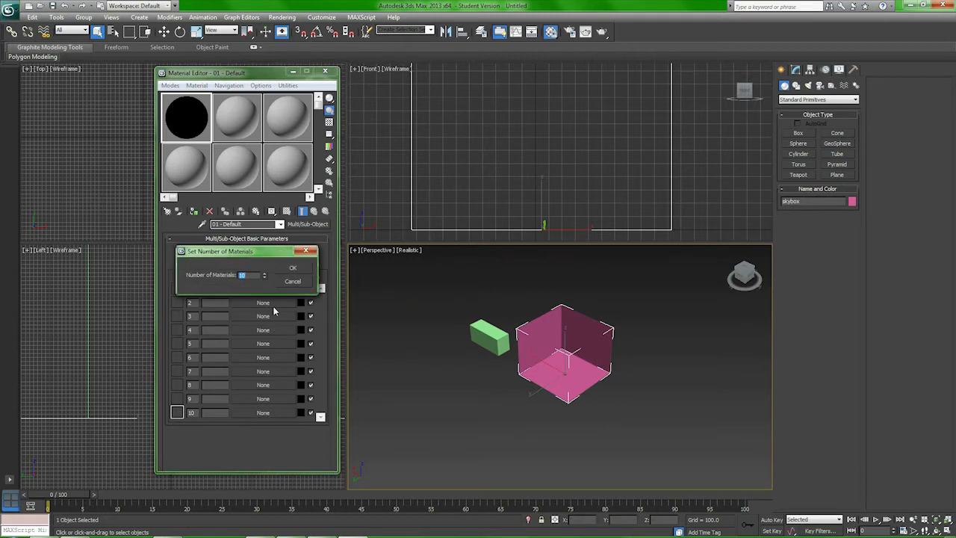
{"action": "type", "text": "2"}
{"action": "left_click", "coordinate": [292, 271]}
- Rename the Multi/Sub-Object material "skybox" and name its sub-materials 1 and 2 "Sky" and "Ground"
{"action": "left_click", "coordinate": [255, 222]}
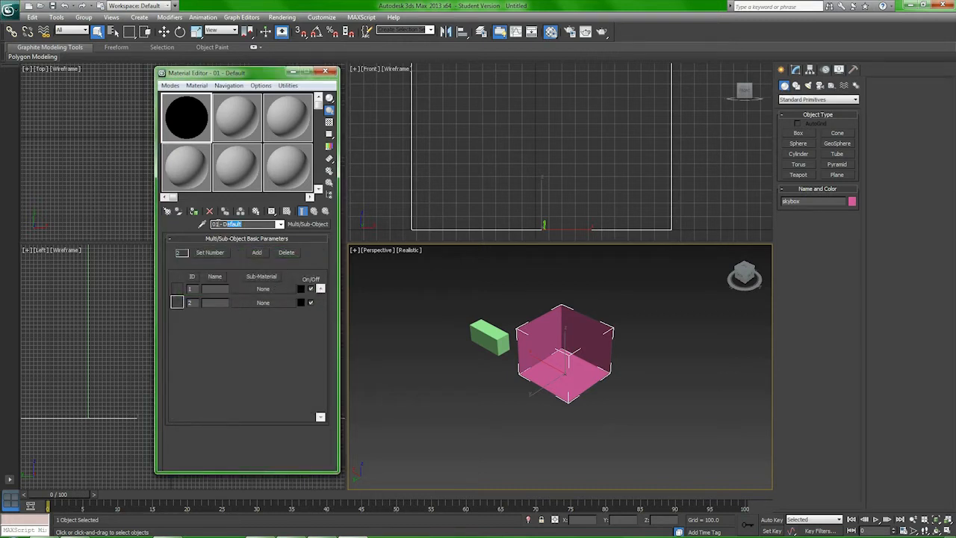
{"action": "type", "text": "skybo"}
{"action": "type", "text": "Ground"}
{"action": "key", "text": "Return"}
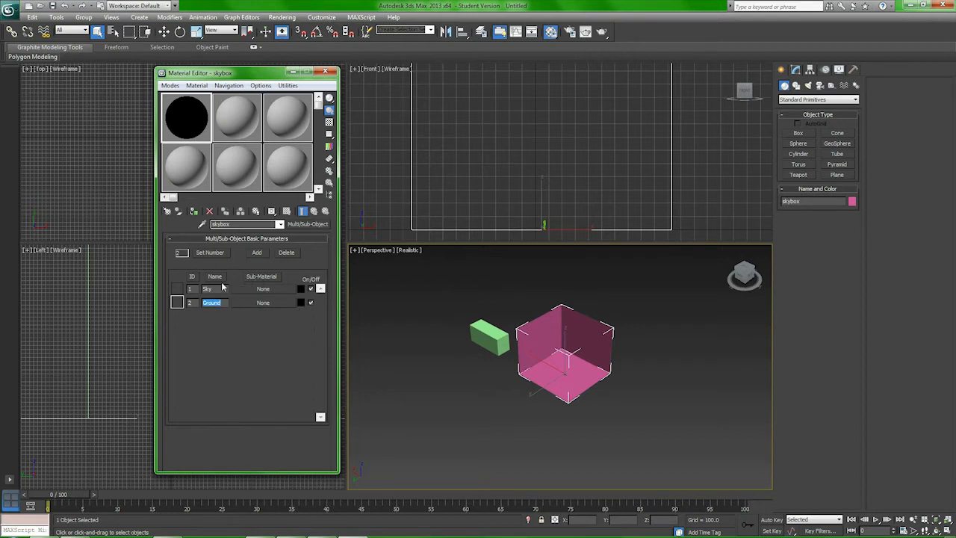
- Assign a Standard material to the Sky slot and name it "+sky"
{"action": "left_click", "coordinate": [263, 289]}
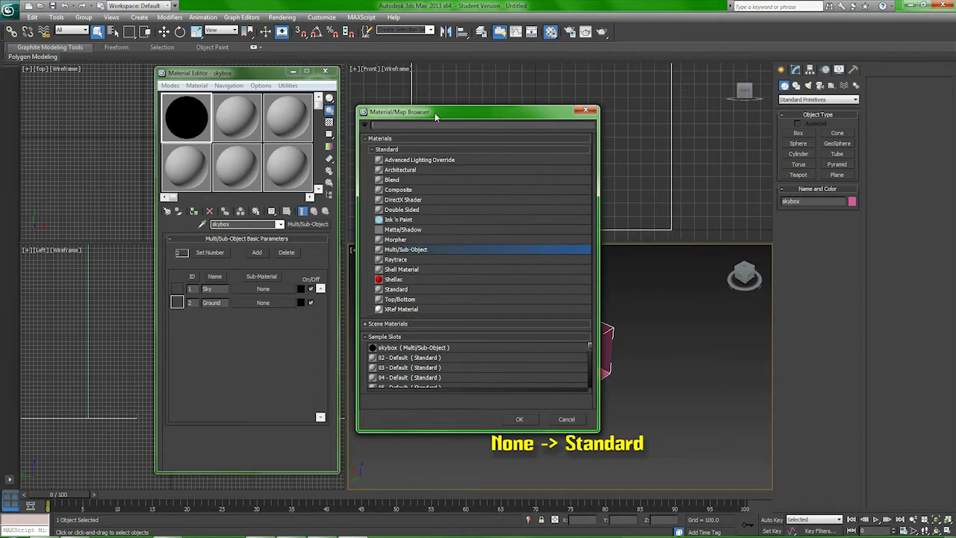
{"action": "double_click", "coordinate": [410, 288]}
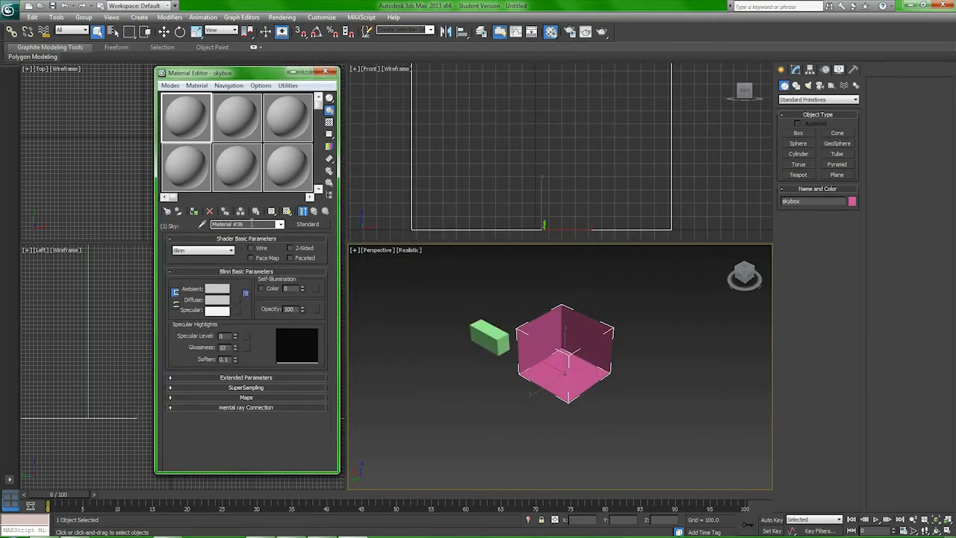
{"action": "left_click_drag", "start_coordinate": [251, 223], "coordinate": [211, 224]}
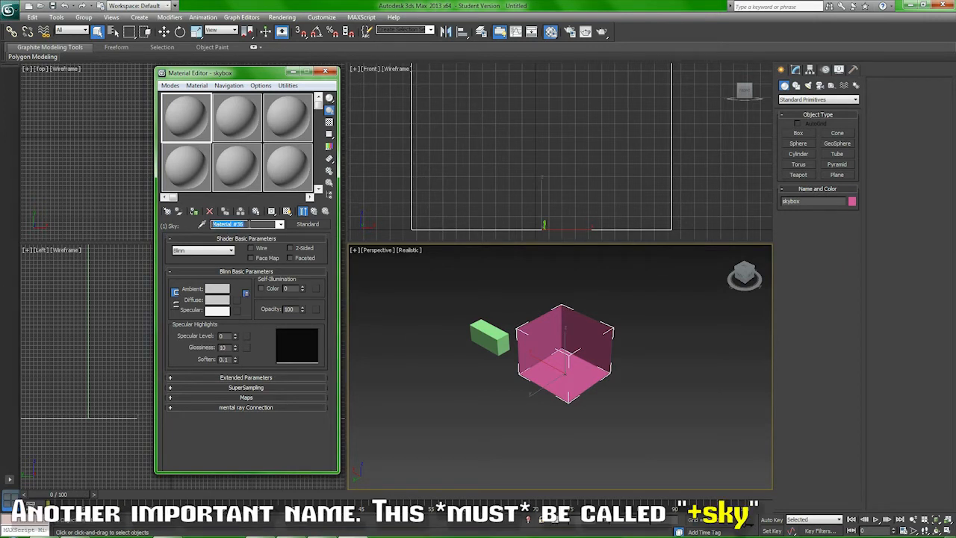
{"action": "type", "text": "+sky"}
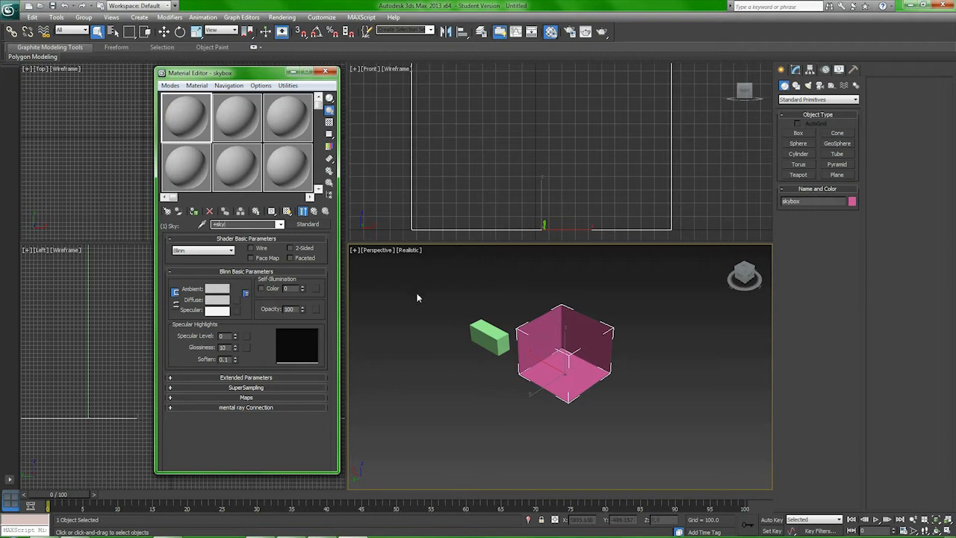
- Give the +sky material a bright cyan diffuse colour, enable its display in the viewport and return to the parent skybox material
{"action": "left_click", "coordinate": [218, 302]}
{"action": "left_click", "coordinate": [238, 70]}
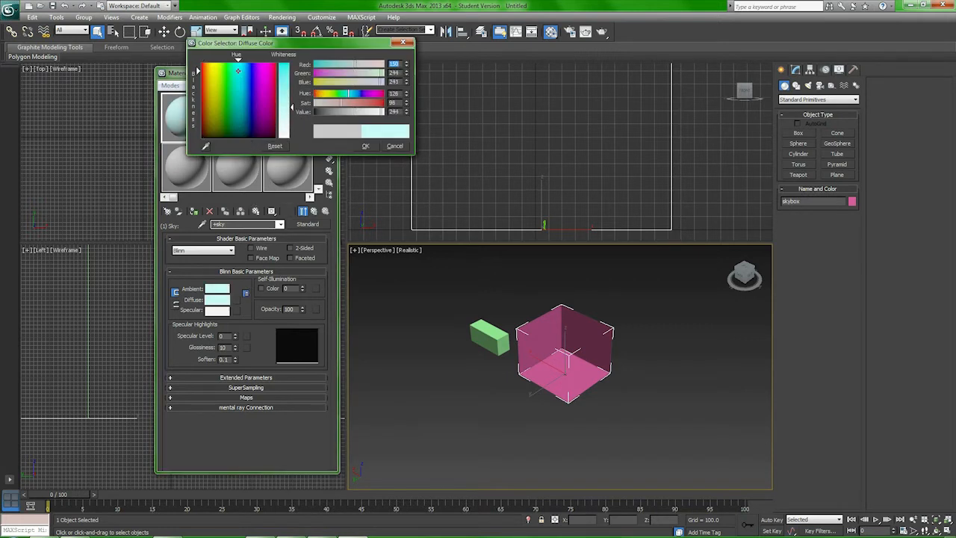
{"action": "left_click_drag", "start_coordinate": [238, 71], "coordinate": [238, 62]}
{"action": "left_click_drag", "start_coordinate": [287, 86], "coordinate": [290, 62]}
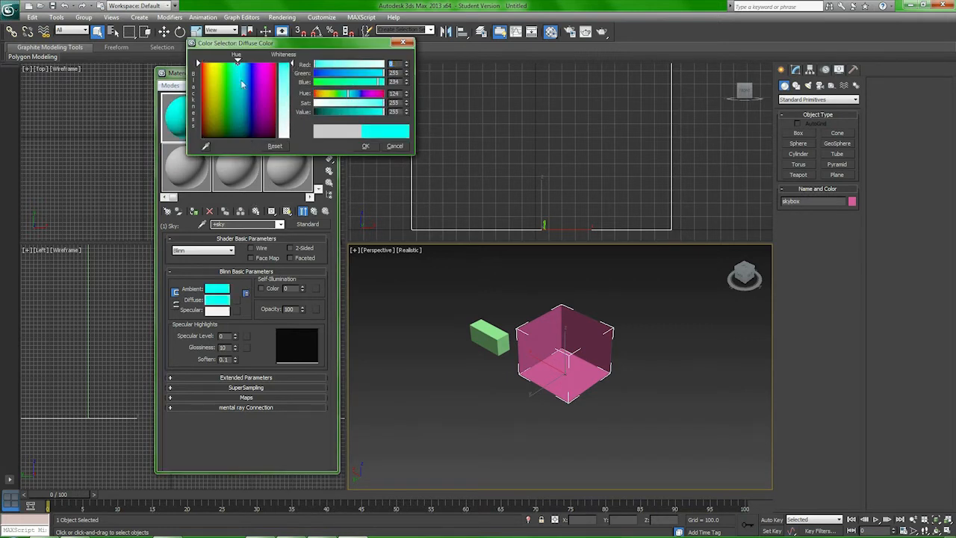
{"action": "left_click", "coordinate": [365, 146]}
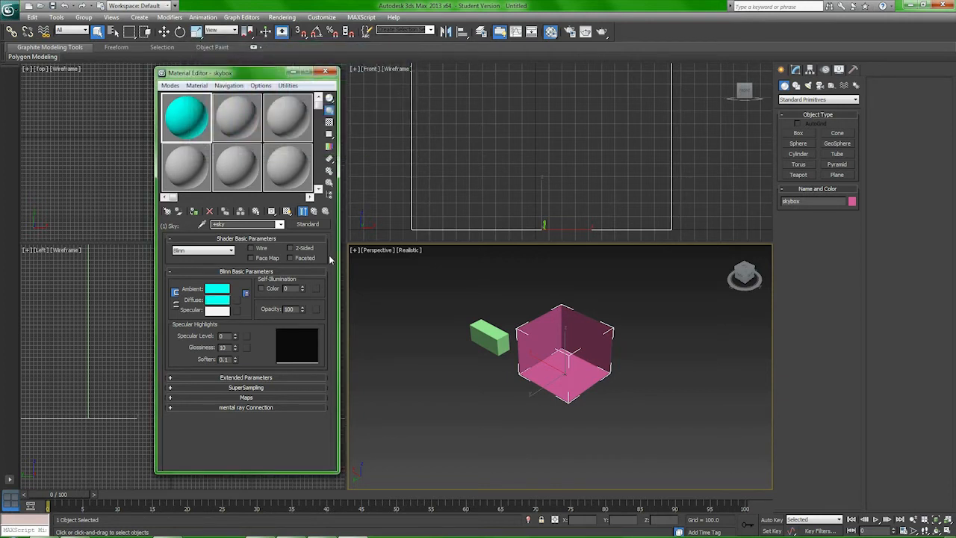
{"action": "left_click", "coordinate": [287, 212]}
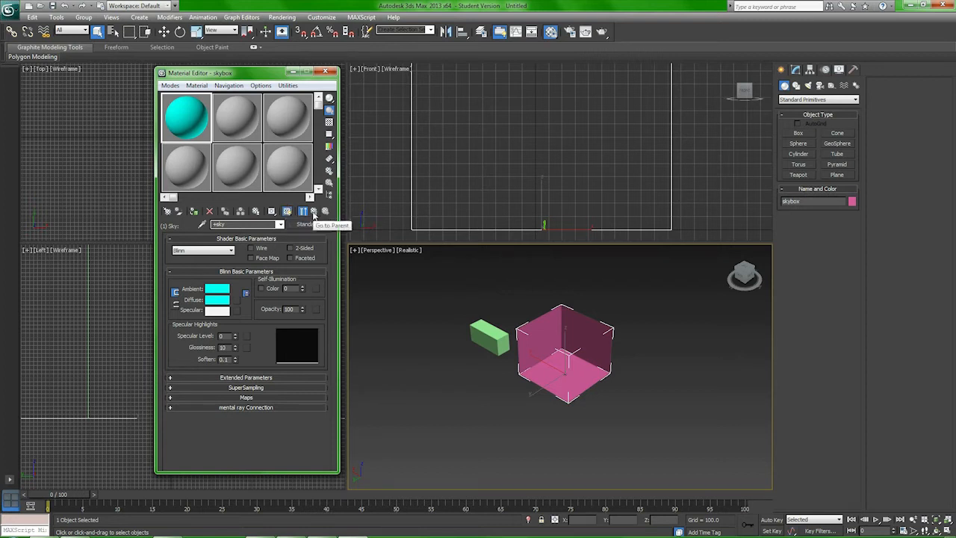
{"action": "left_click", "coordinate": [313, 212]}
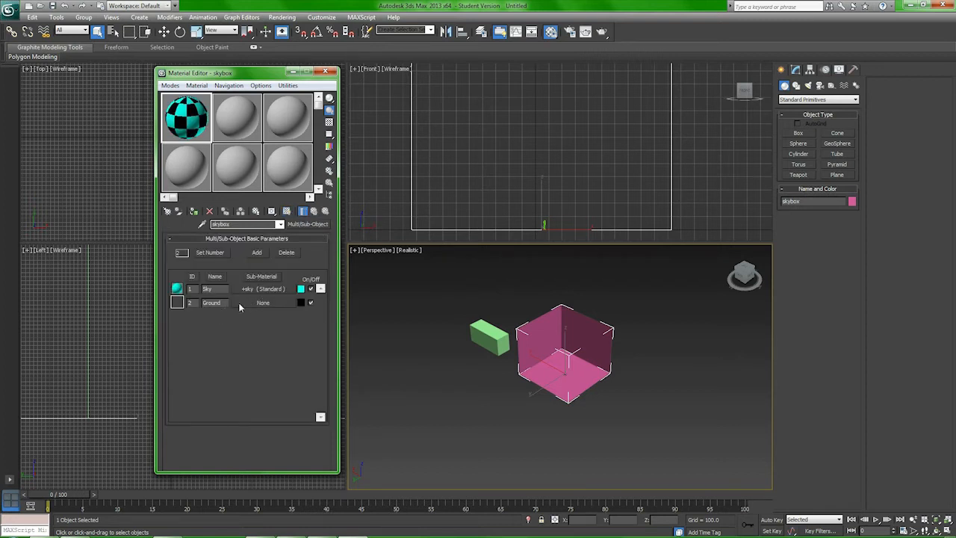
- Assign a Standard material with a bright lime-green diffuse colour to the Ground slot, then return to the parent skybox material
{"action": "left_click", "coordinate": [265, 303]}
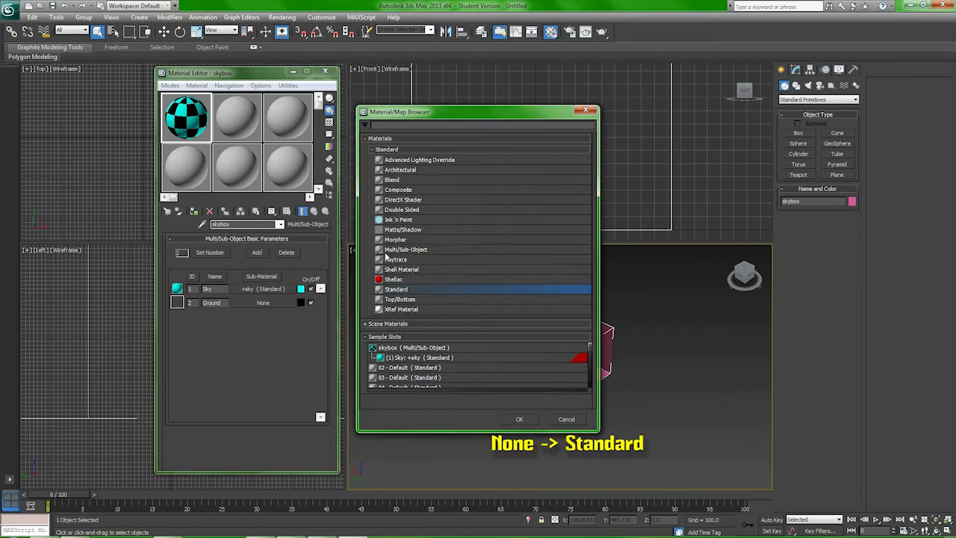
{"action": "double_click", "coordinate": [402, 289]}
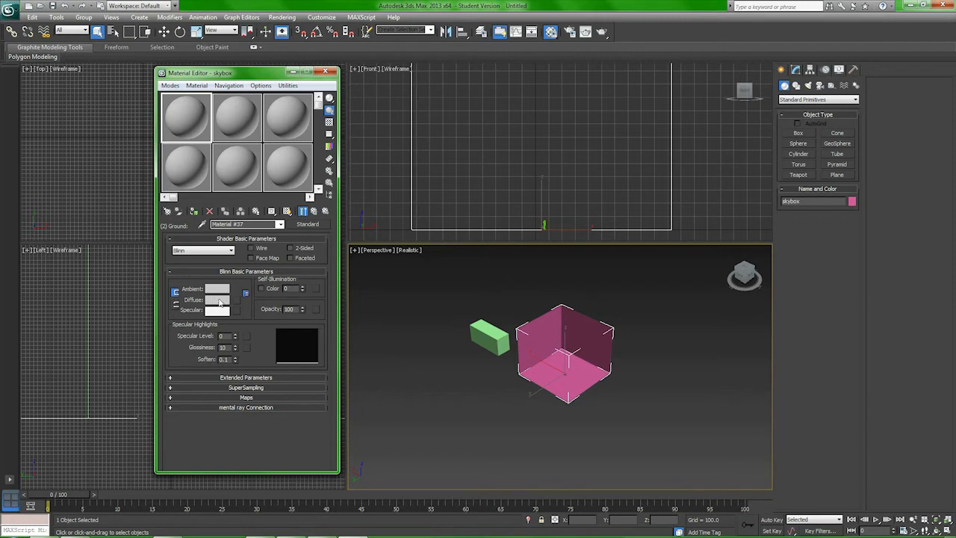
{"action": "left_click", "coordinate": [220, 301]}
{"action": "left_click", "coordinate": [224, 69]}
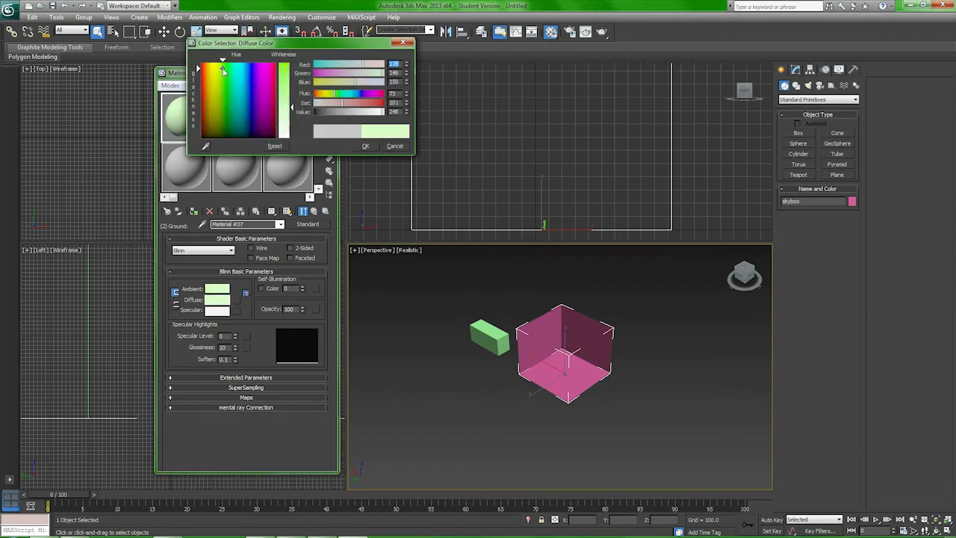
{"action": "left_click_drag", "start_coordinate": [283, 97], "coordinate": [284, 64]}
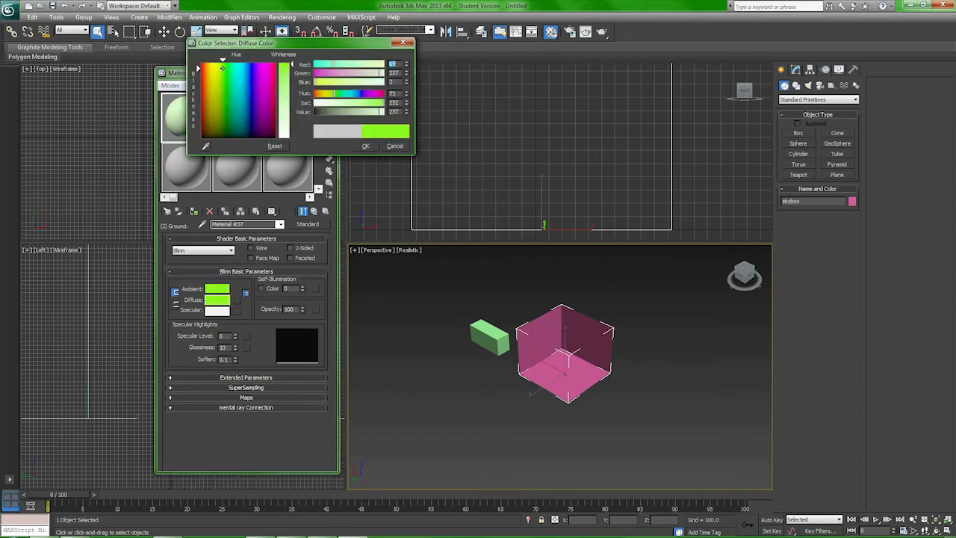
{"action": "left_click", "coordinate": [365, 147]}
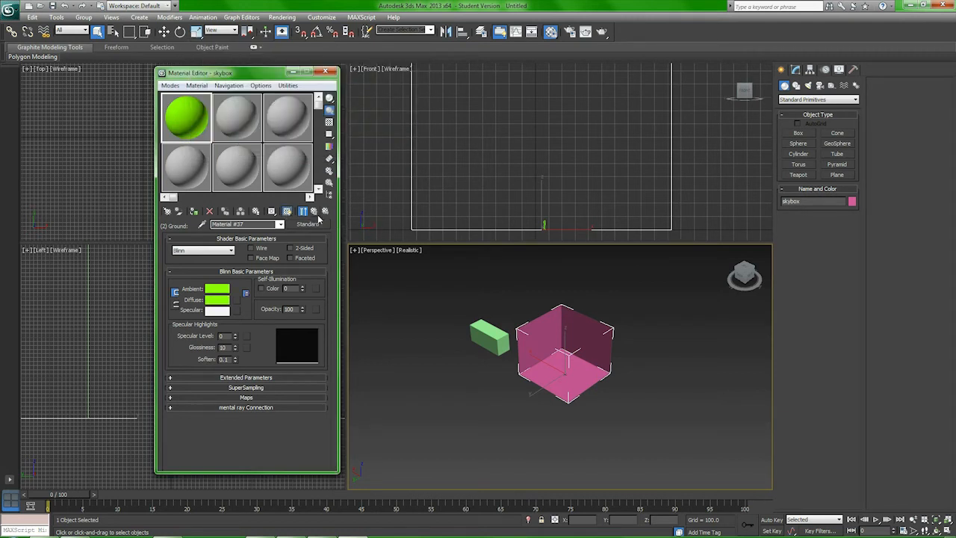
{"action": "left_click", "coordinate": [316, 214]}
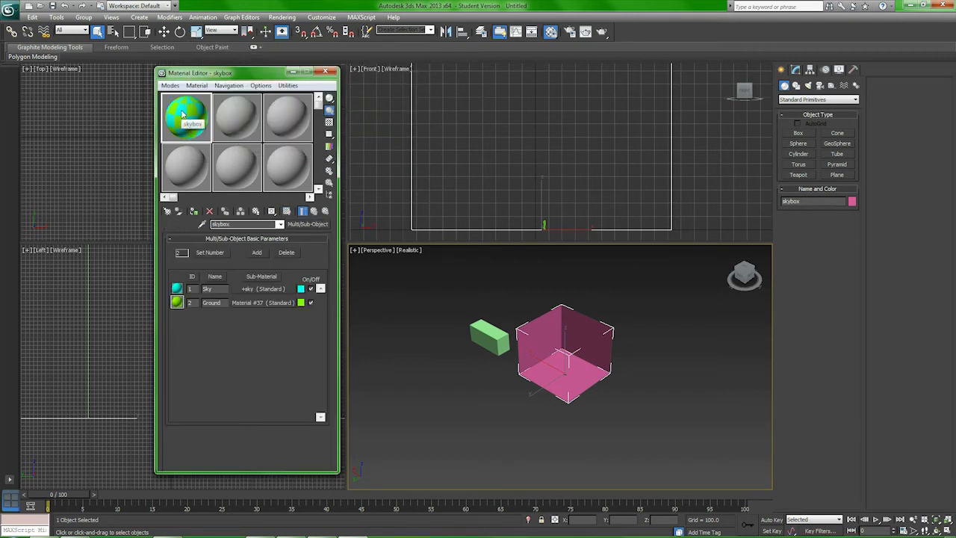
- Apply the skybox material to the skybox object in the Perspective view and close the Material Editor
{"action": "left_click_drag", "start_coordinate": [188, 129], "coordinate": [566, 351]}
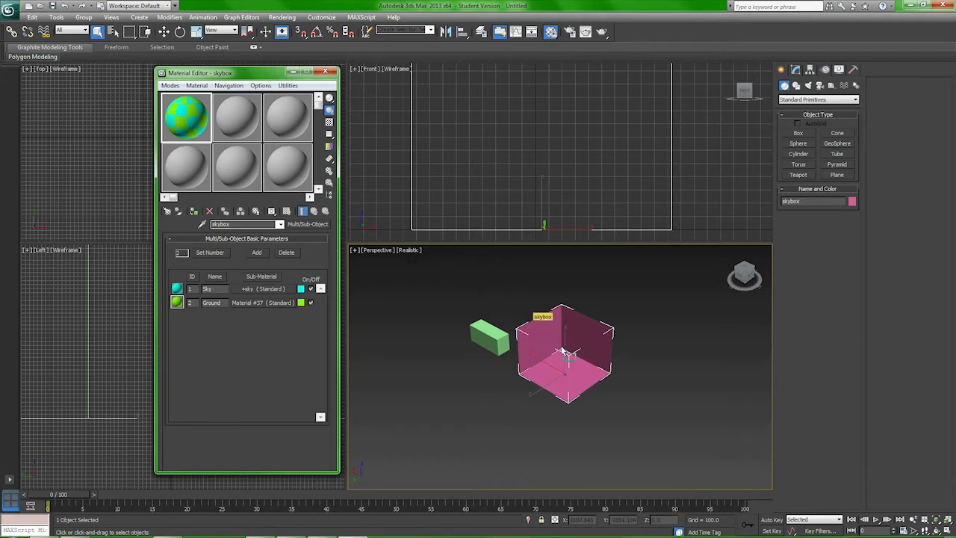
{"action": "left_click_drag", "start_coordinate": [566, 351], "coordinate": [561, 347]}
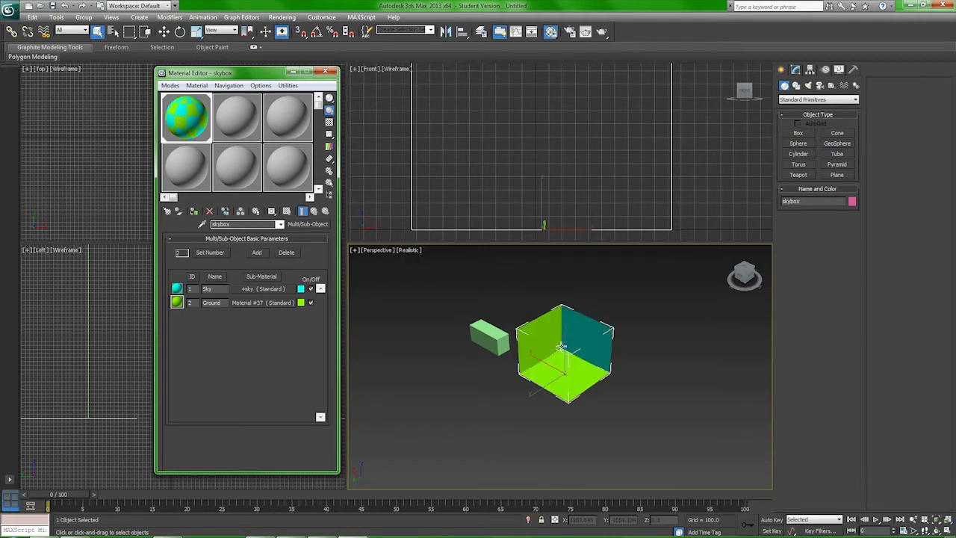
{"action": "left_click", "coordinate": [325, 71]}
- Select the skybox's four wall polygons and its ceiling polygon and set their material ID to 1
{"action": "middle_click_drag", "start_coordinate": [670, 305], "coordinate": [615, 317]}
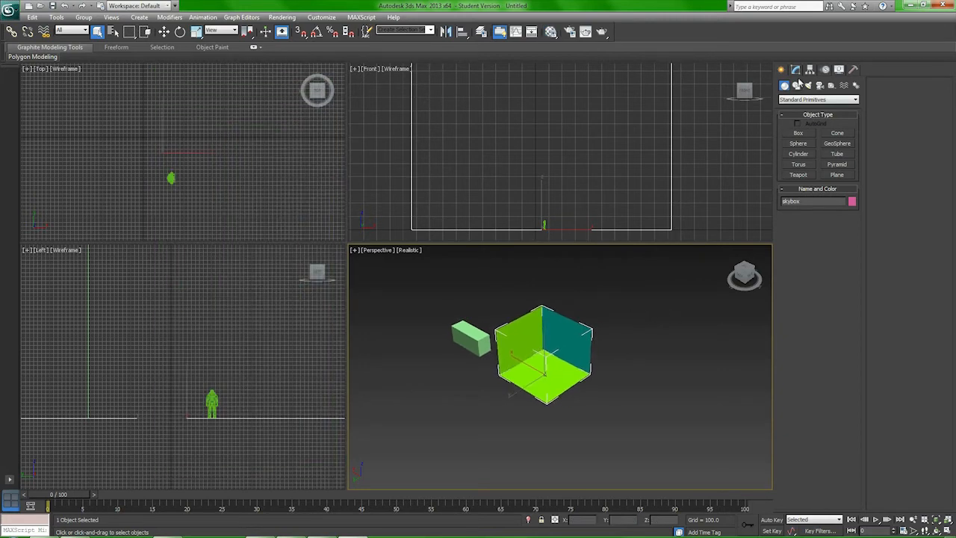
{"action": "left_click", "coordinate": [796, 69]}
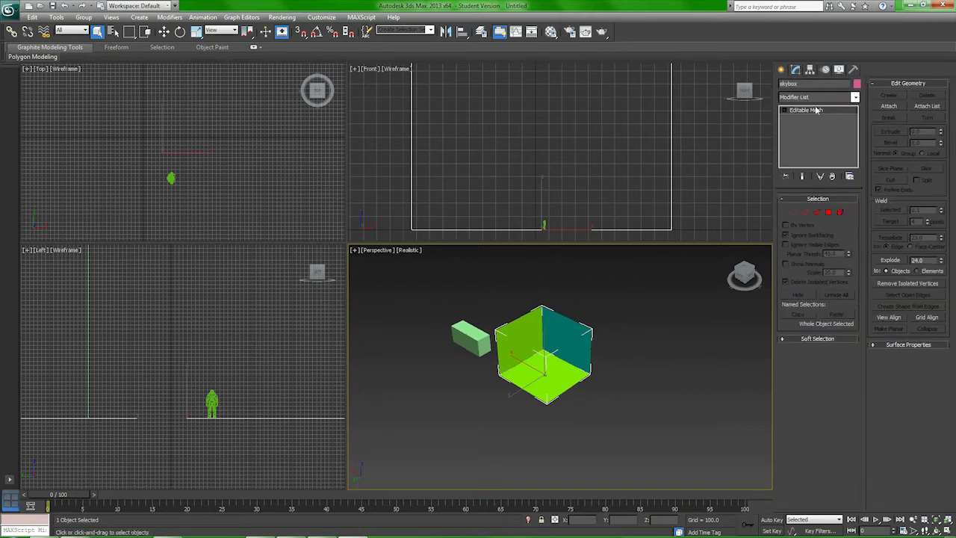
{"action": "left_click", "coordinate": [827, 214]}
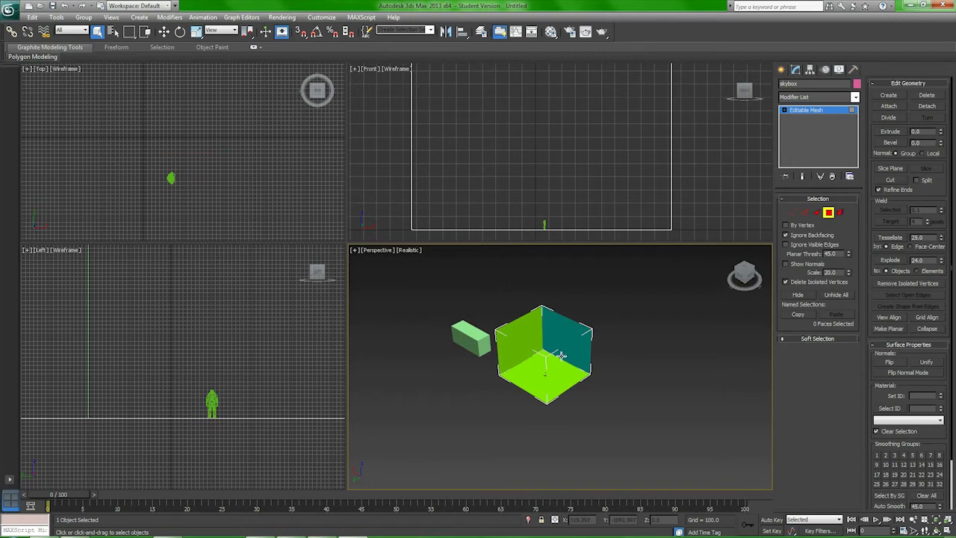
{"action": "middle_click_drag", "start_coordinate": [591, 375], "coordinate": [549, 329]}
{"action": "scroll", "coordinate": [549, 329], "scroll_direction": "up", "scroll_amount": 5}
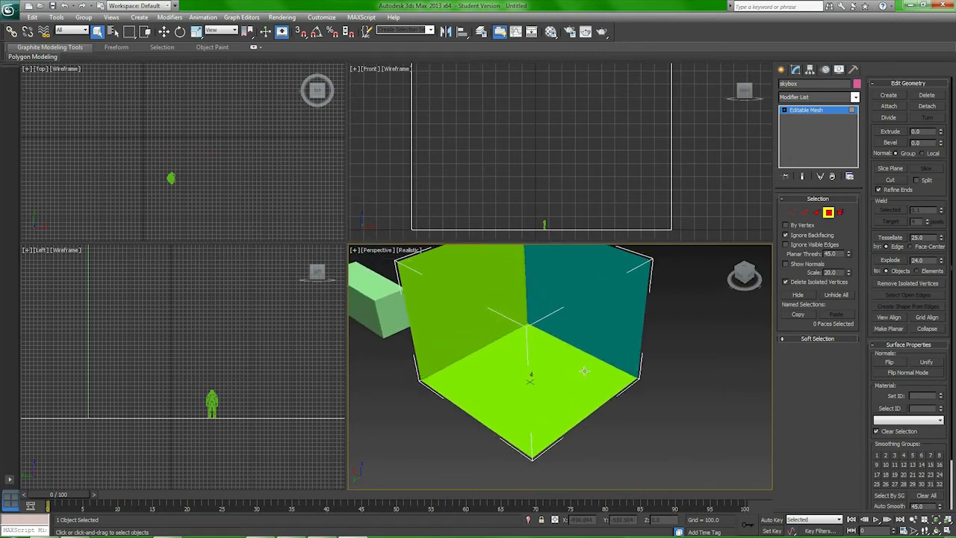
{"action": "middle_click_drag", "start_coordinate": [574, 365], "coordinate": [512, 336], "text": "alt"}
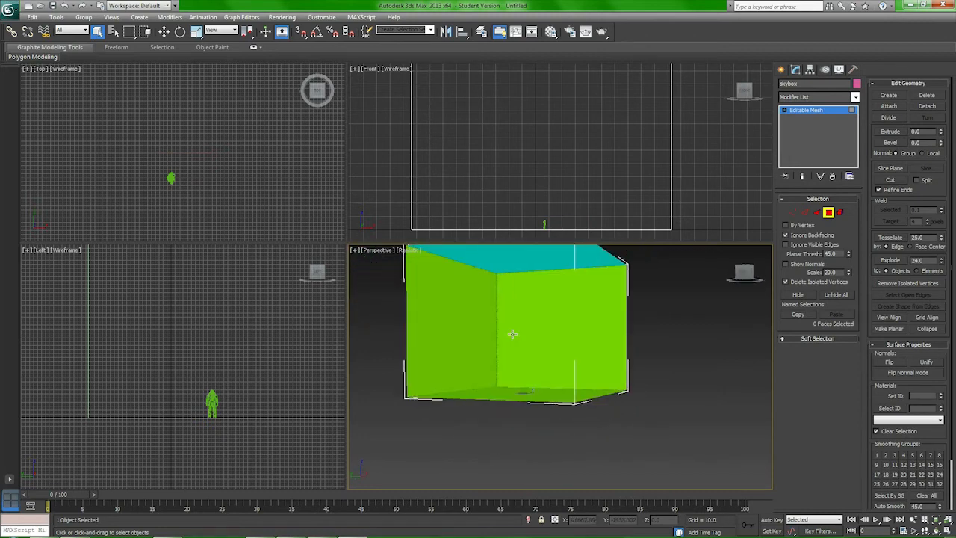
{"action": "left_click", "coordinate": [549, 310]}
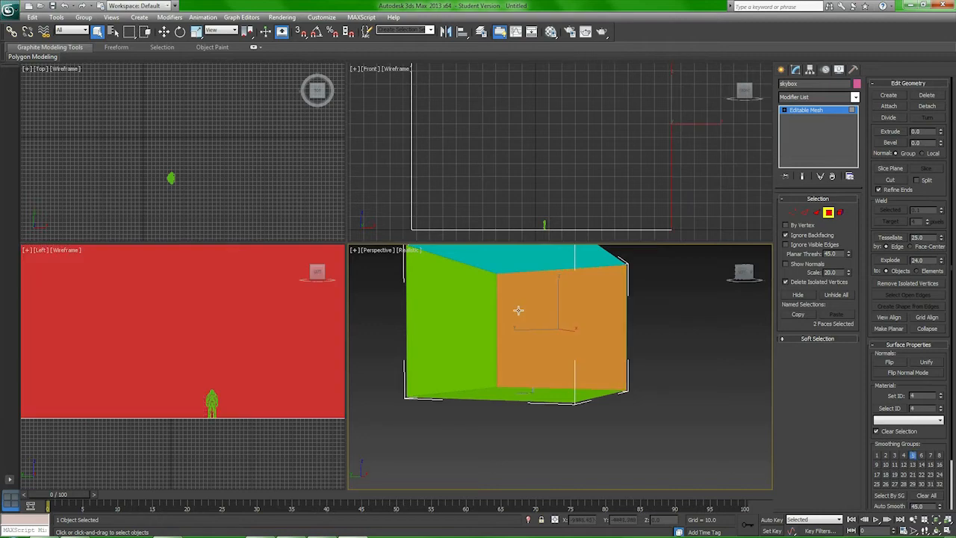
{"action": "left_click", "coordinate": [466, 308], "text": "ctrl"}
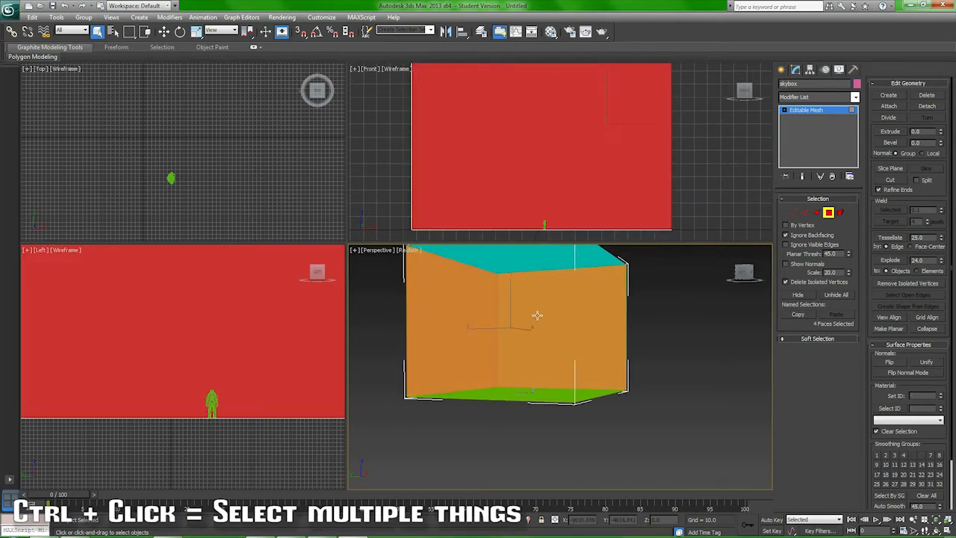
{"action": "middle_click_drag", "start_coordinate": [563, 316], "coordinate": [429, 318], "text": "alt"}
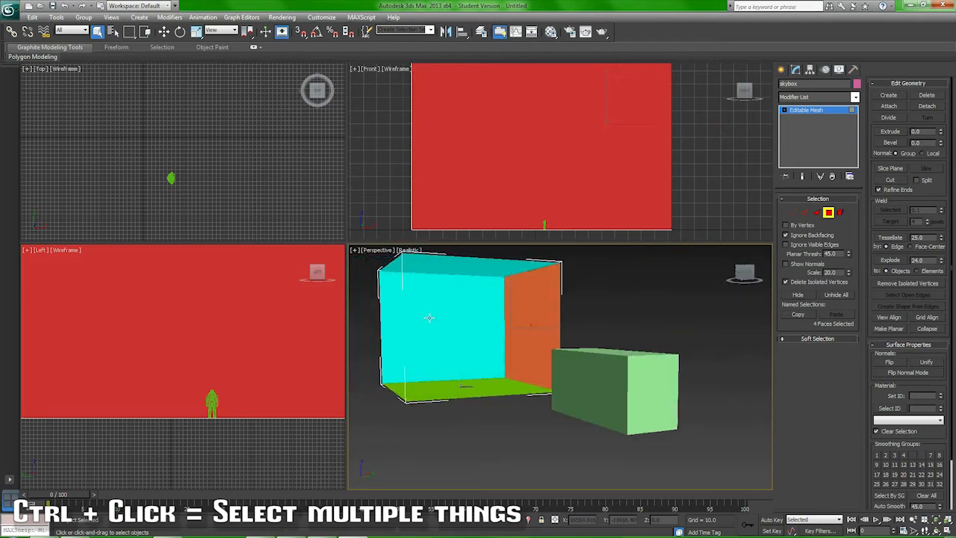
{"action": "left_click", "coordinate": [436, 316], "text": "ctrl"}
{"action": "middle_click_drag", "start_coordinate": [521, 313], "coordinate": [789, 366], "text": "alt"}
{"action": "left_click", "coordinate": [438, 312], "text": "ctrl"}
{"action": "left_click", "coordinate": [481, 270], "text": "ctrl"}
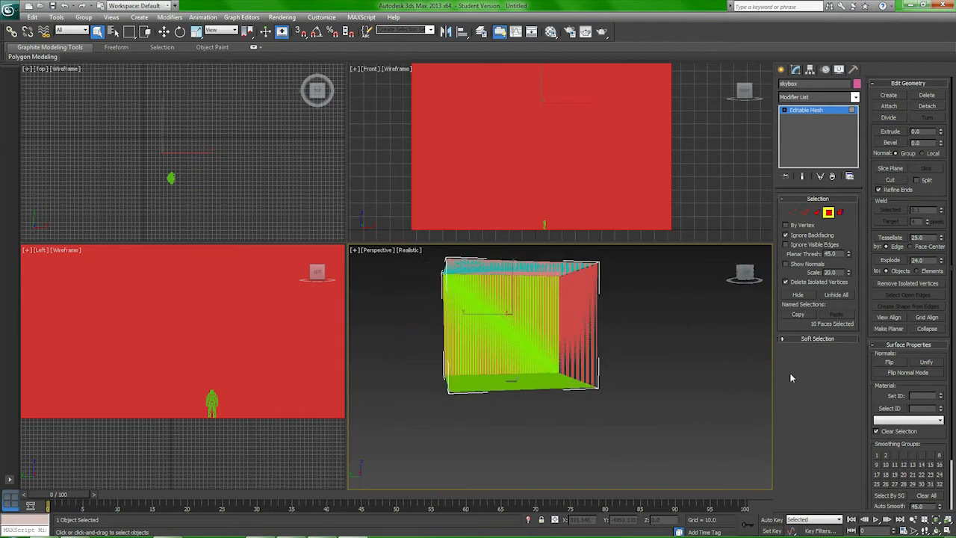
{"action": "left_click", "coordinate": [908, 395]}
{"action": "type", "text": "1"}
{"action": "key", "text": "Return"}
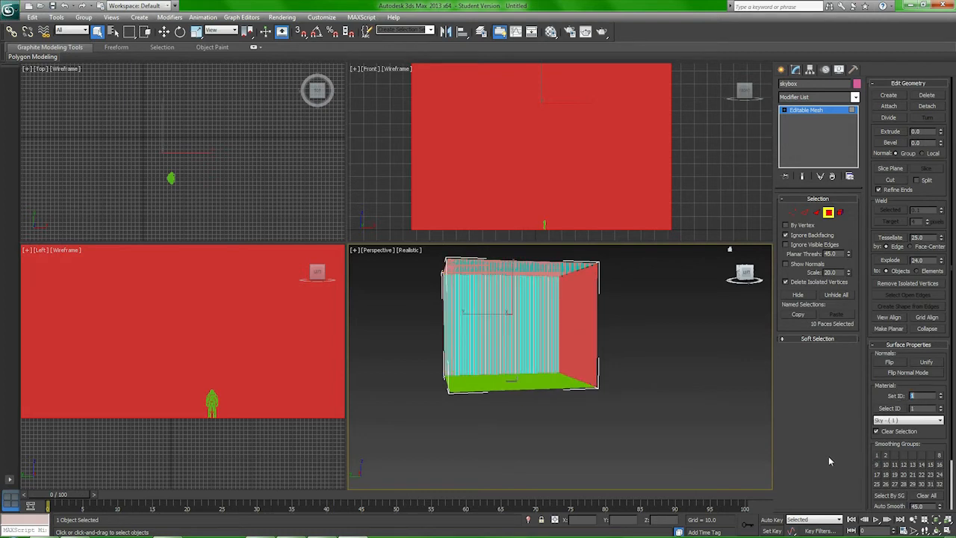
- Clear the face selection and select the skybox's floor polygon to check its material ID
{"action": "left_click", "coordinate": [647, 349]}
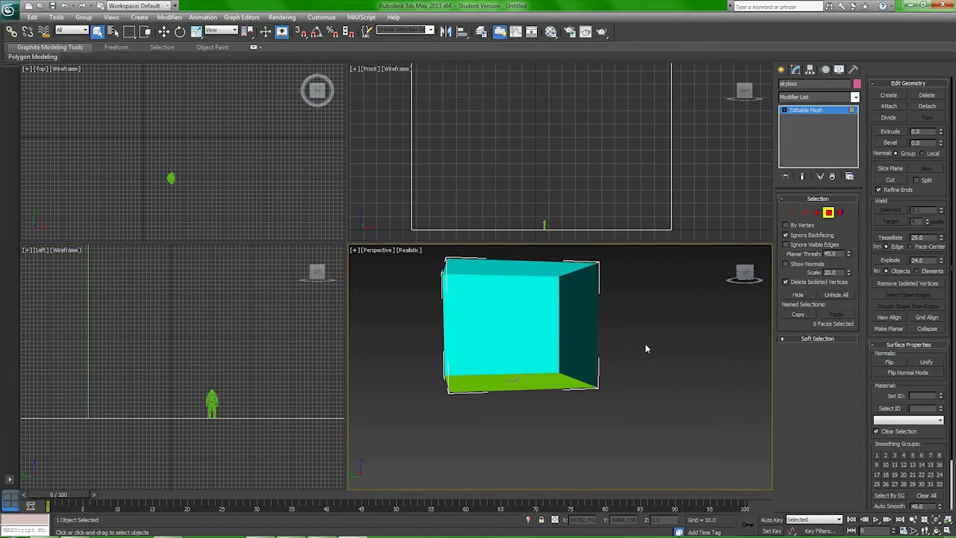
{"action": "left_click", "coordinate": [540, 378]}
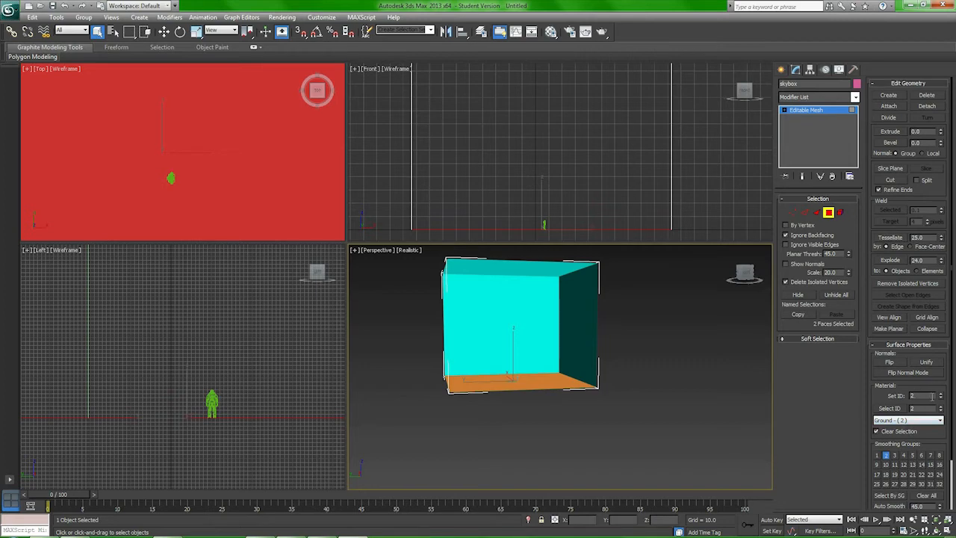
- Clear the face selection and compare the skybox's coloured faces with the Sky and Ground sub-materials of its material
{"action": "left_click", "coordinate": [646, 378]}
{"action": "key", "text": "m"}
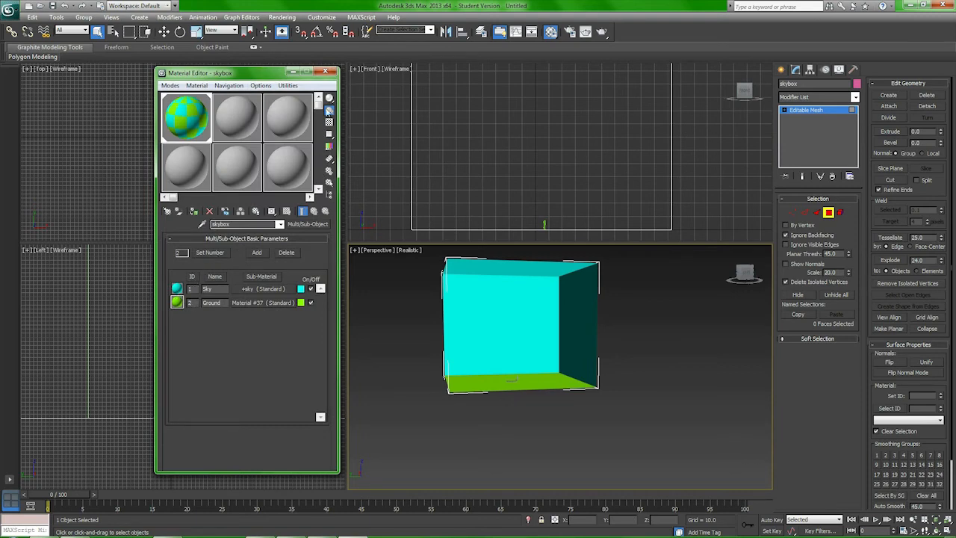
{"action": "left_click", "coordinate": [325, 72]}
{"action": "middle_click_drag", "start_coordinate": [657, 317], "coordinate": [657, 359], "text": "alt"}
{"action": "middle_click_drag", "start_coordinate": [630, 419], "coordinate": [652, 417], "text": "alt"}
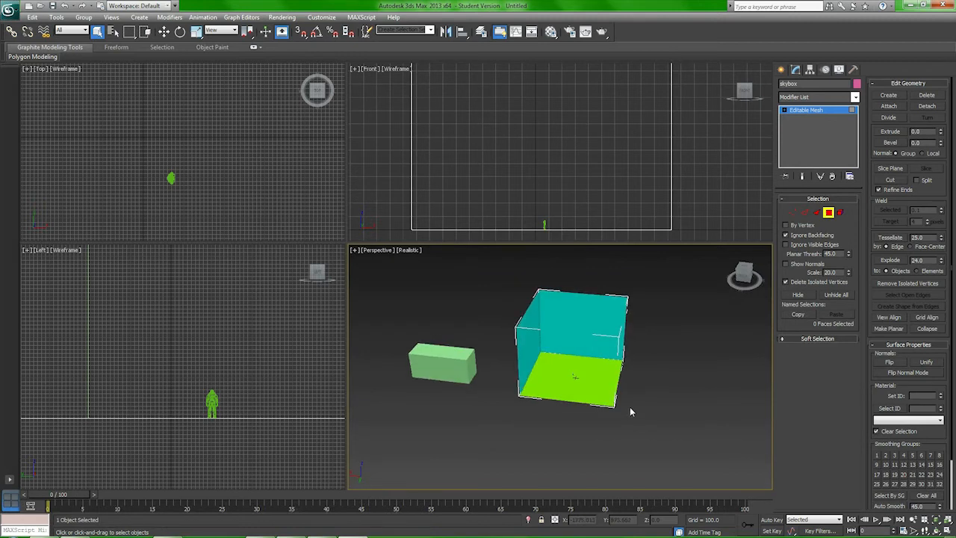
{"action": "mouse_move", "coordinate": [632, 399]}
{"action": "middle_mouse_down", "text": "alt"}
{"action": "mouse_move", "coordinate": [606, 396]}
{"action": "mouse_move", "coordinate": [603, 384]}
{"action": "mouse_move", "coordinate": [635, 392]}
{"action": "middle_mouse_up", "text": "alt"}
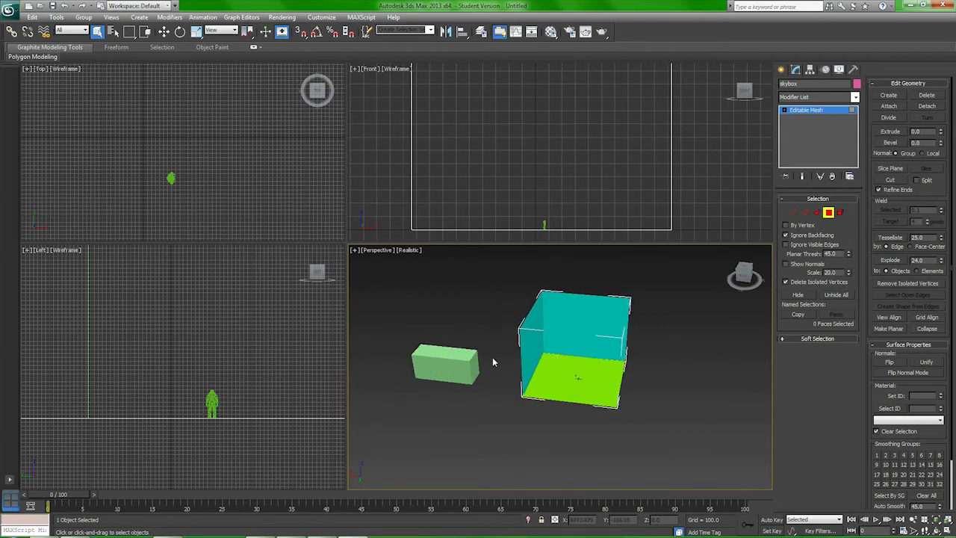
- Run the script JMS_Exporter_v1-0-1.ms from the scripts folder to open the JMS Model Exporter
{"action": "left_click", "coordinate": [361, 17]}
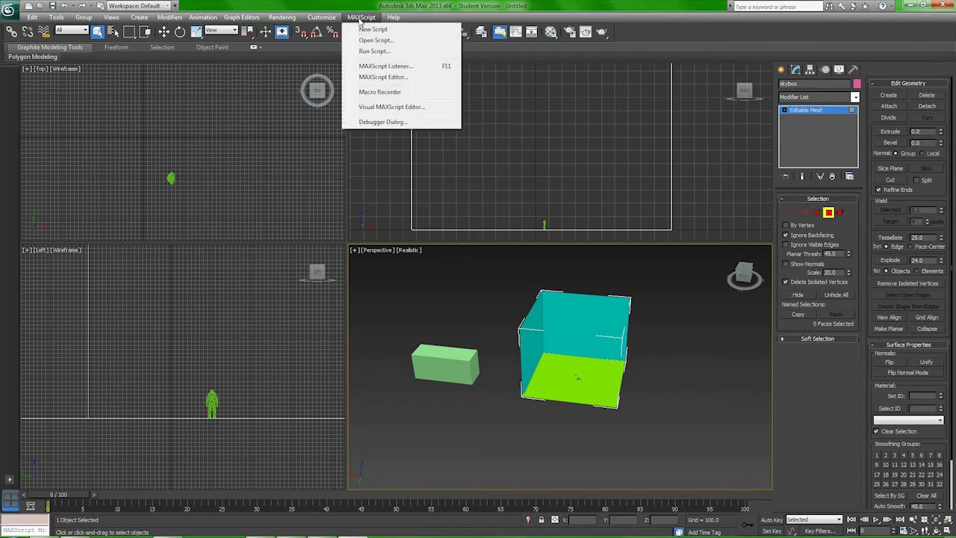
{"action": "left_click", "coordinate": [374, 39]}
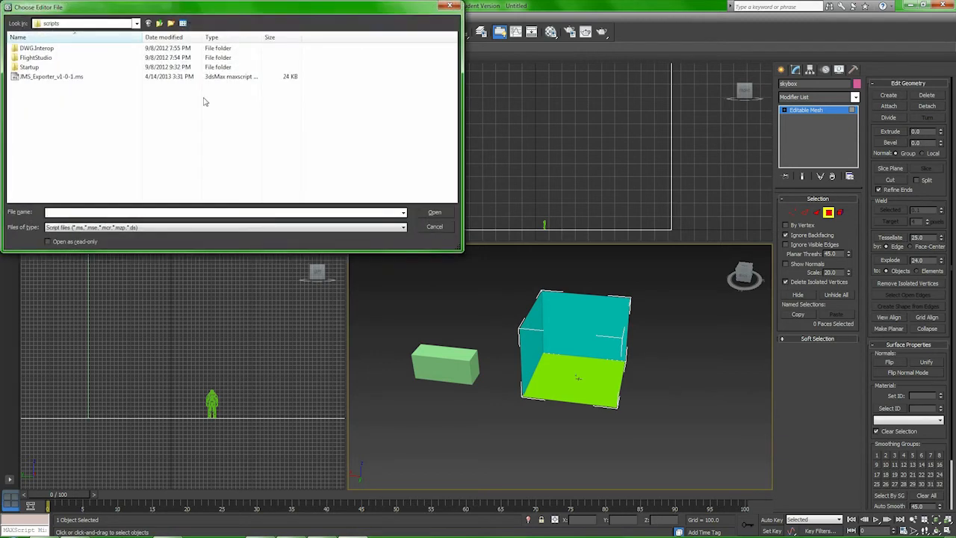
{"action": "double_click", "coordinate": [35, 78]}
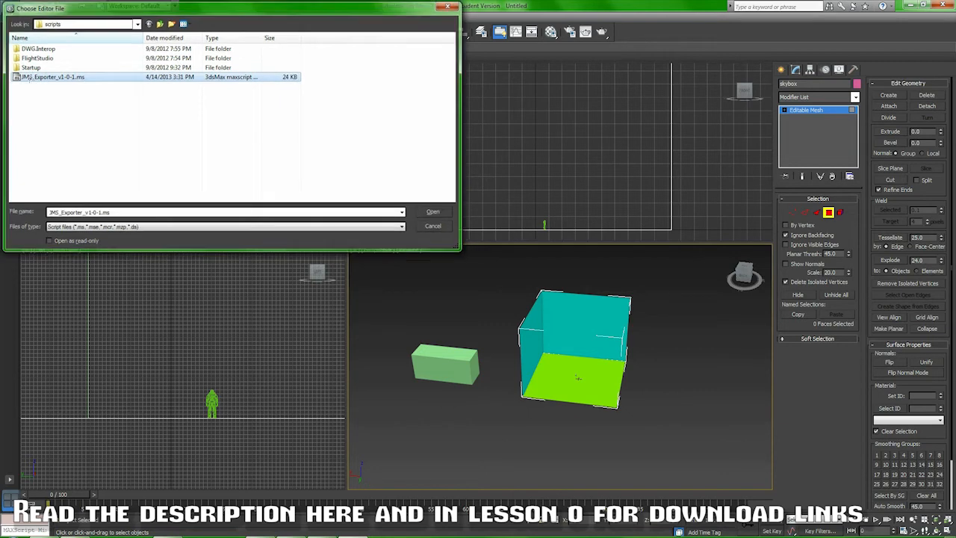
{"action": "left_click", "coordinate": [361, 17]}
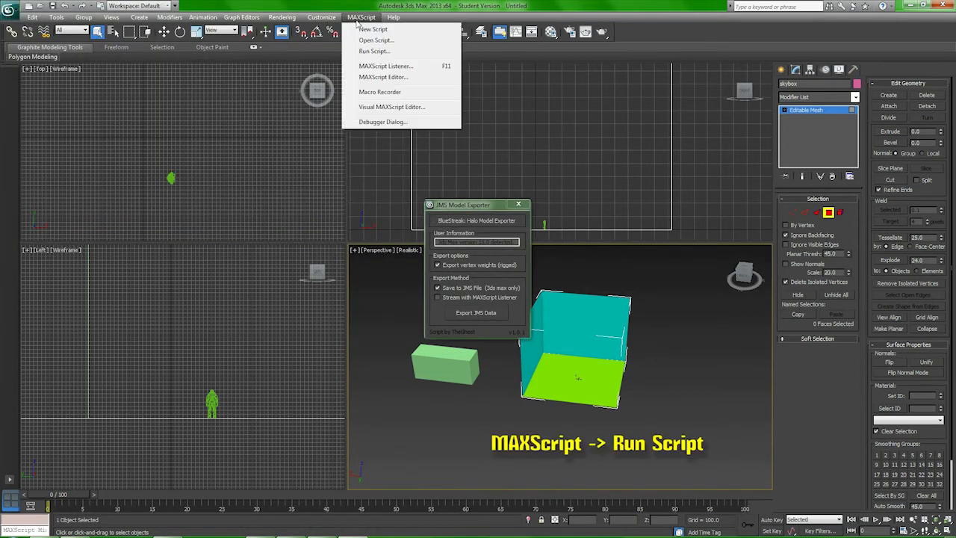
{"action": "left_click", "coordinate": [377, 50]}
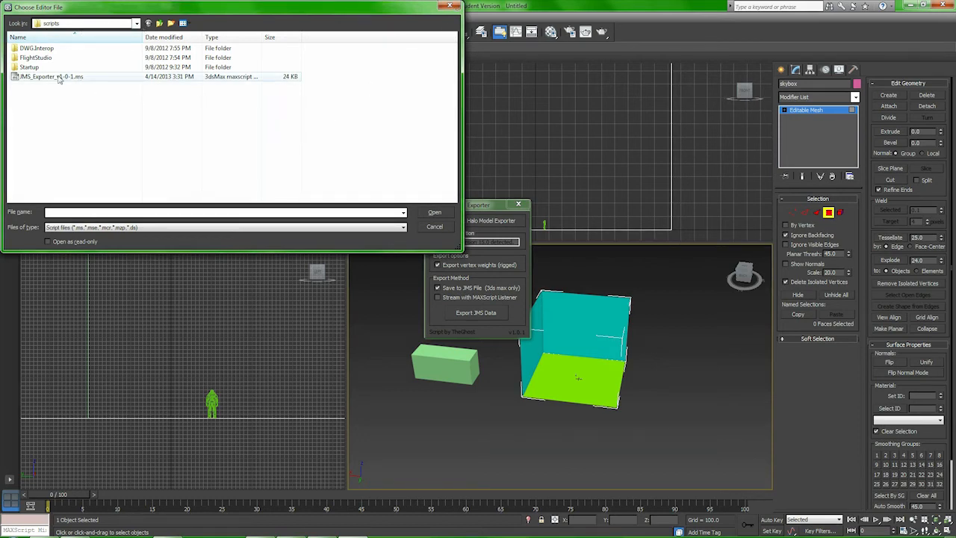
{"action": "left_click", "coordinate": [450, 7]}
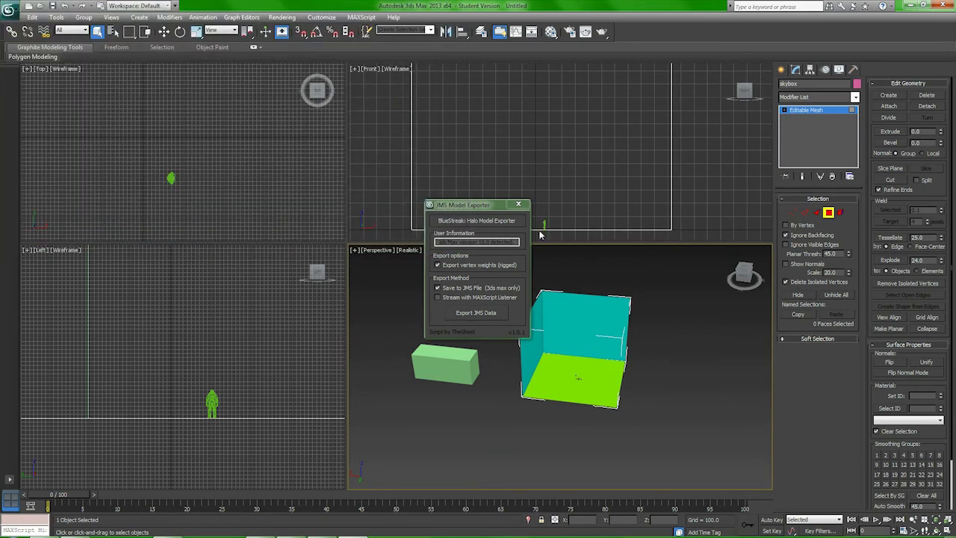
- Start the JMS data export and browse to the data\levels folder of Halo Custom Edition as the save location
{"action": "left_click_drag", "start_coordinate": [478, 207], "coordinate": [627, 160]}
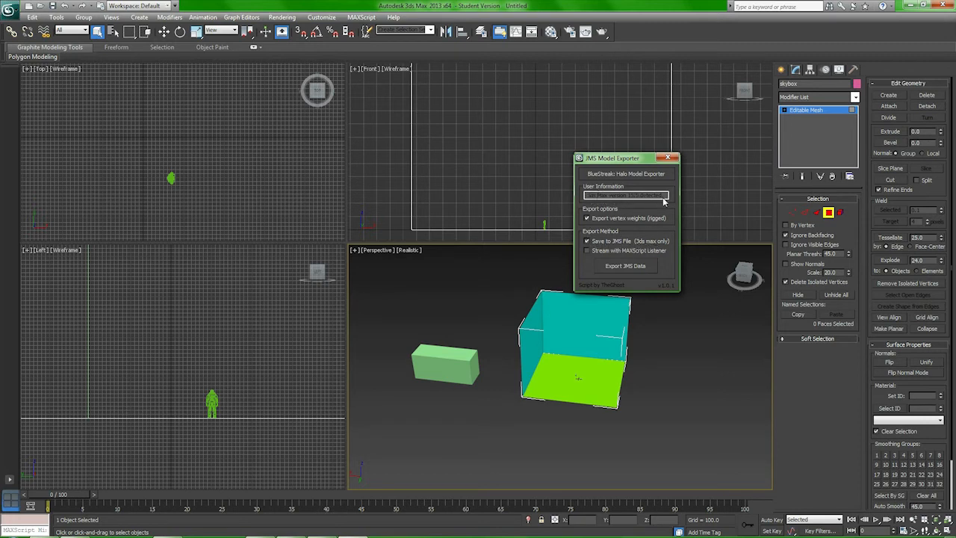
{"action": "left_click", "coordinate": [627, 269]}
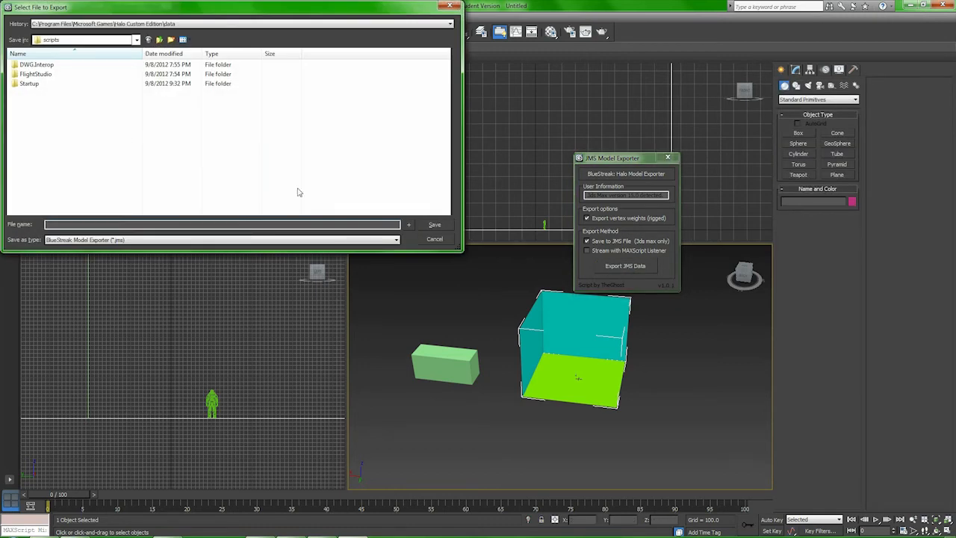
{"action": "left_click_drag", "start_coordinate": [204, 10], "coordinate": [236, 37]}
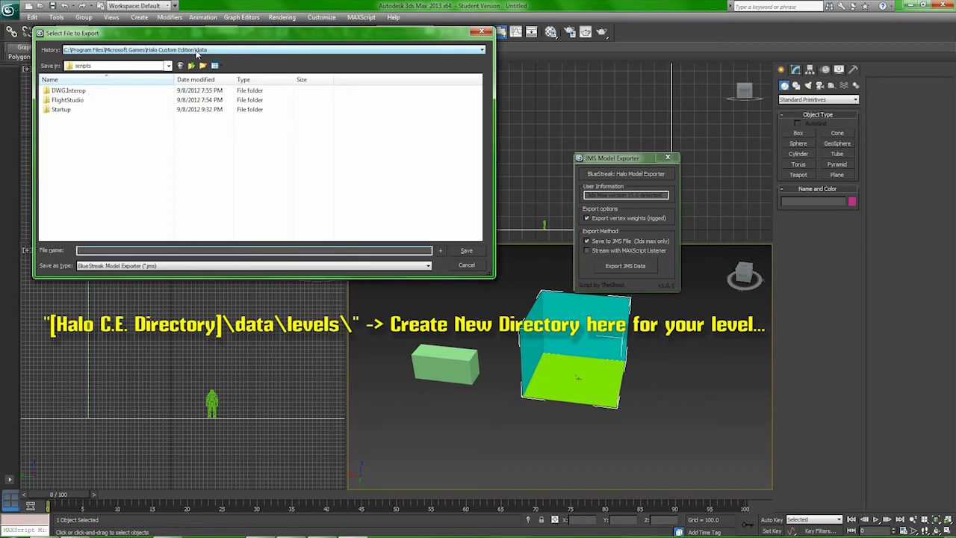
{"action": "left_click", "coordinate": [115, 50]}
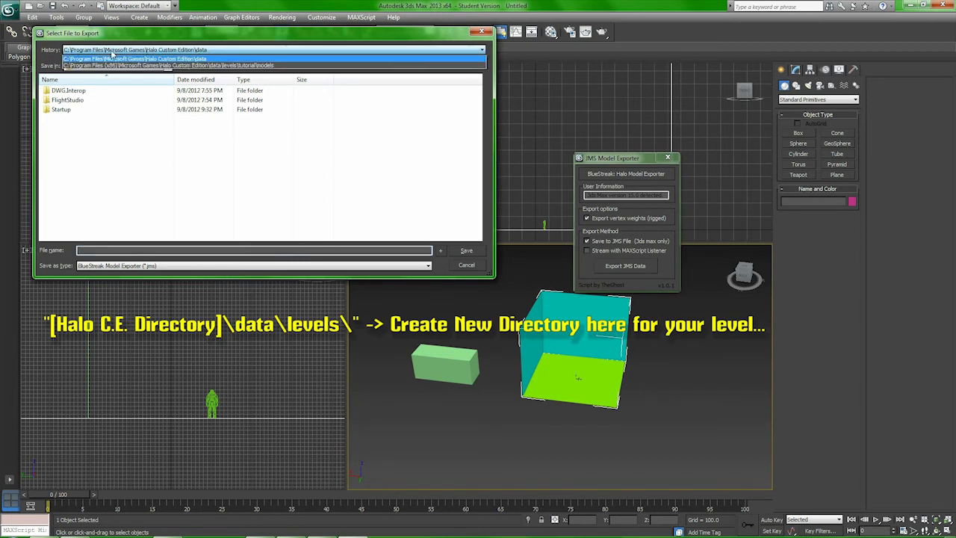
{"action": "left_click", "coordinate": [121, 66]}
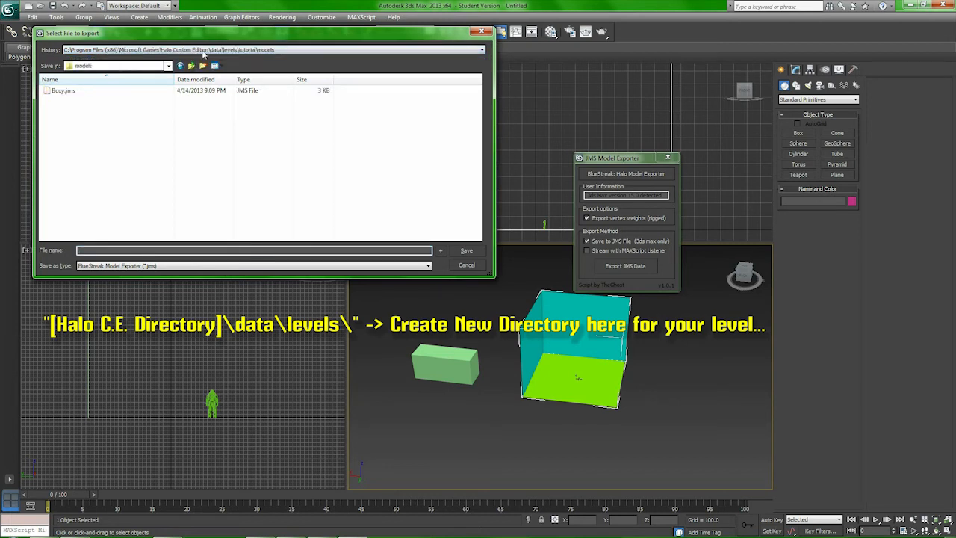
{"action": "left_click", "coordinate": [191, 65]}
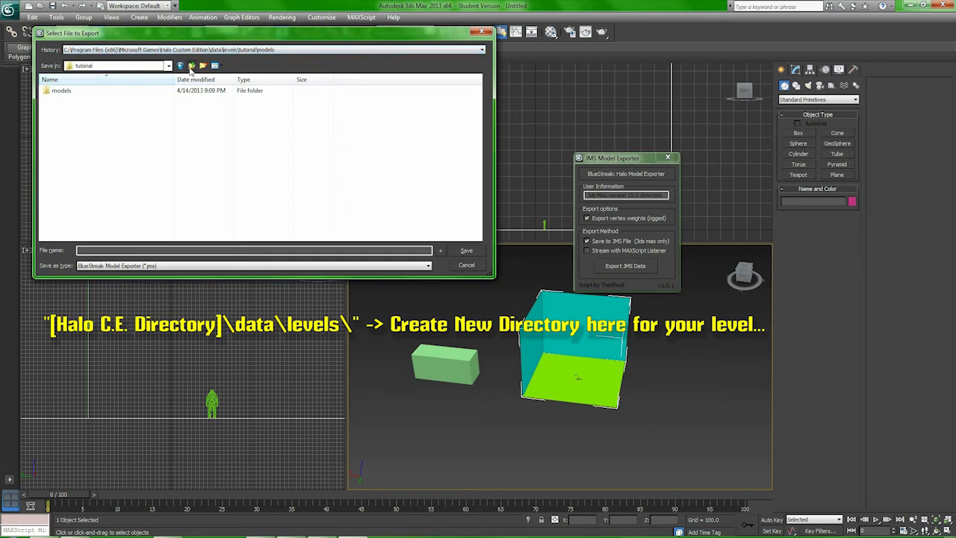
{"action": "left_click", "coordinate": [191, 66]}
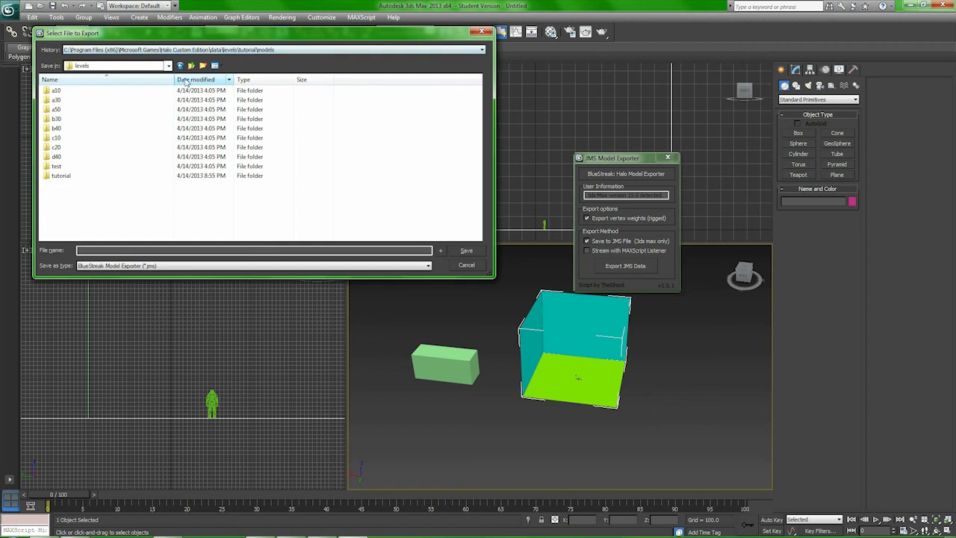
- Create a folder named Box in the levels directory
{"action": "left_click", "coordinate": [202, 67]}
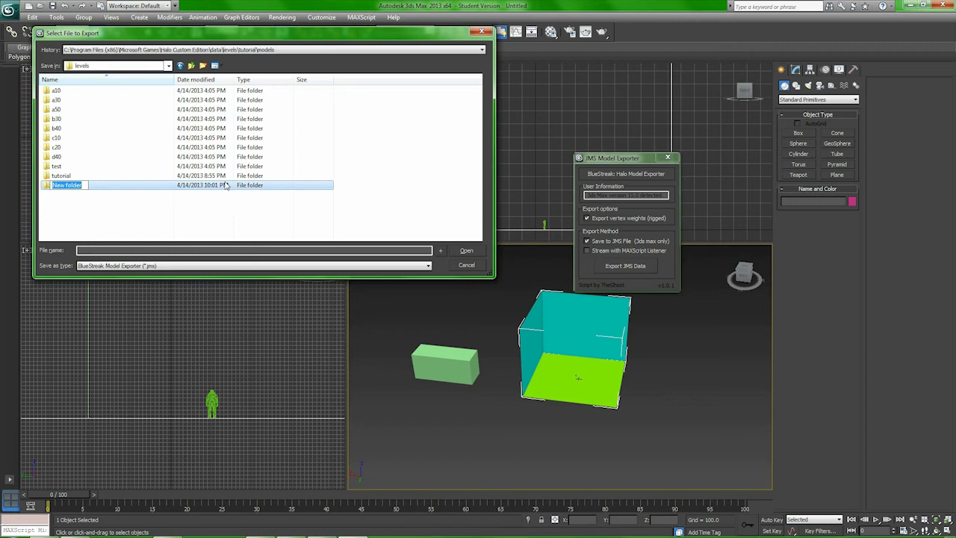
{"action": "type", "text": "Box"}
{"action": "key", "text": "Return"}
- Create a models subfolder inside the Box folder and save the JMS export there under the file name Box
{"action": "double_click", "coordinate": [225, 184]}
{"action": "left_click", "coordinate": [203, 65]}
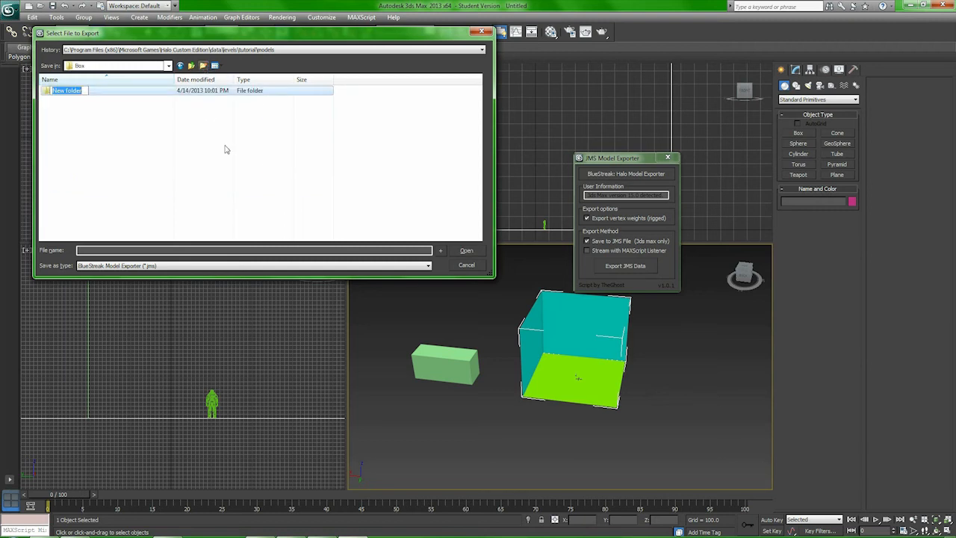
{"action": "type", "text": "models"}
{"action": "key", "text": "Return"}
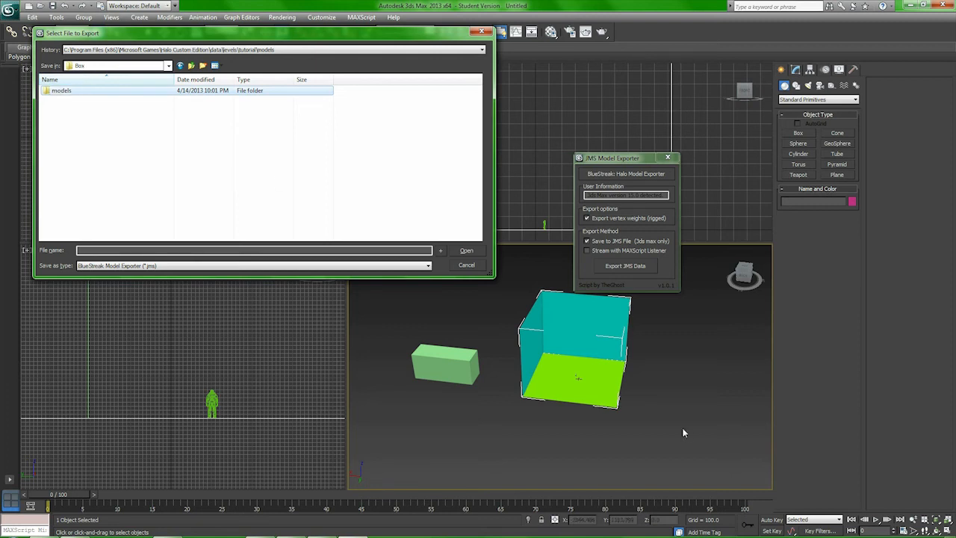
{"action": "double_click", "coordinate": [82, 92]}
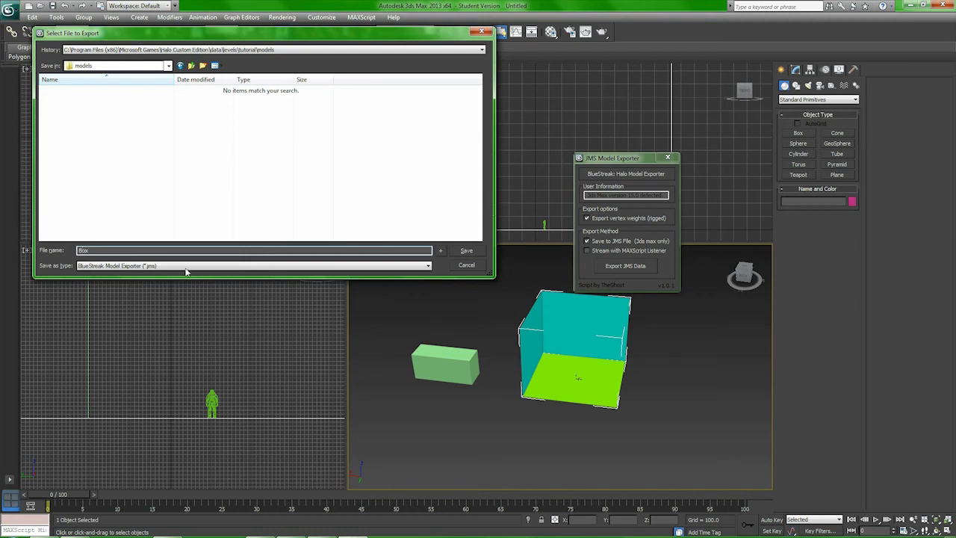
{"action": "left_click", "coordinate": [471, 251]}
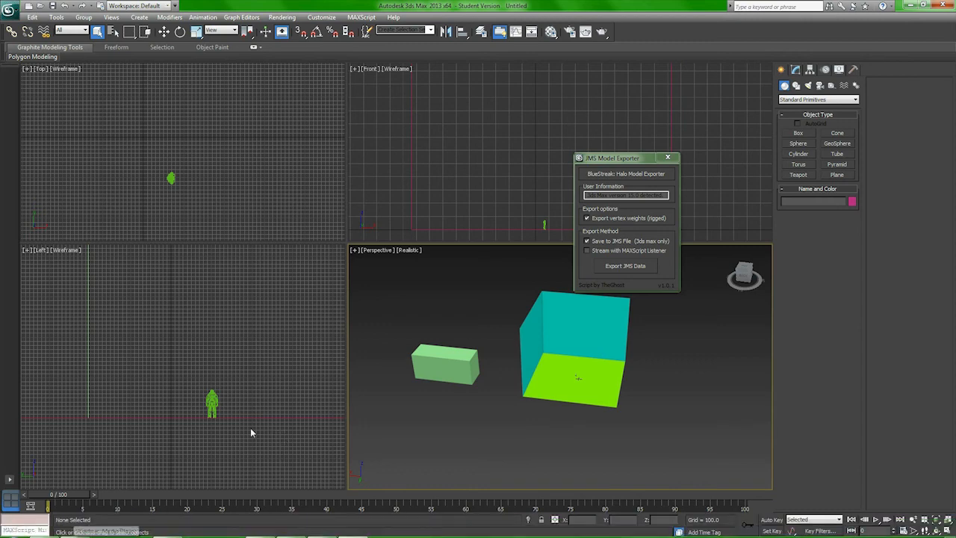
- Switch to Windows Explorer and check Halo Custom Edition's data\levels\Box\models folder for the exported Box.jms file
{"action": "left_click", "coordinate": [36, 529]}
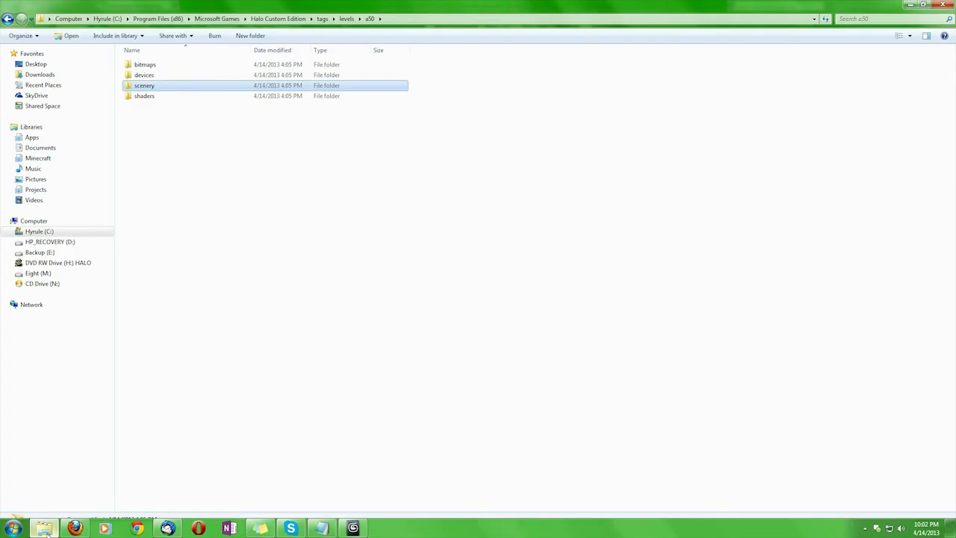
{"action": "left_click", "coordinate": [284, 21]}
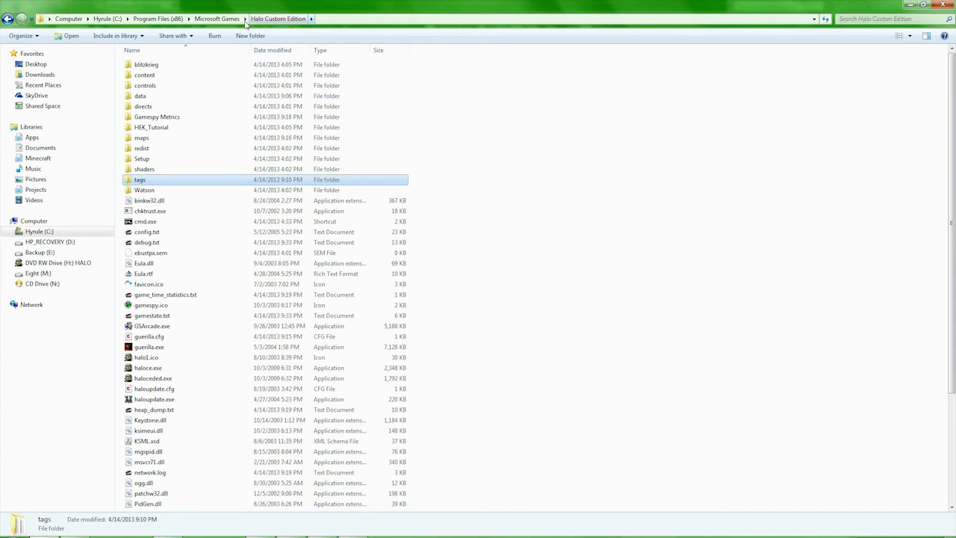
{"action": "double_click", "coordinate": [192, 98]}
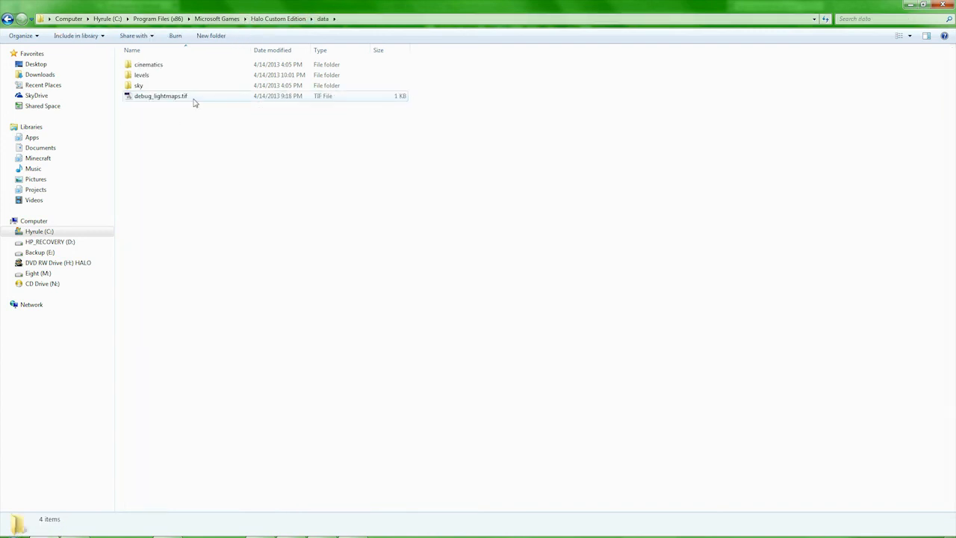
{"action": "double_click", "coordinate": [186, 77]}
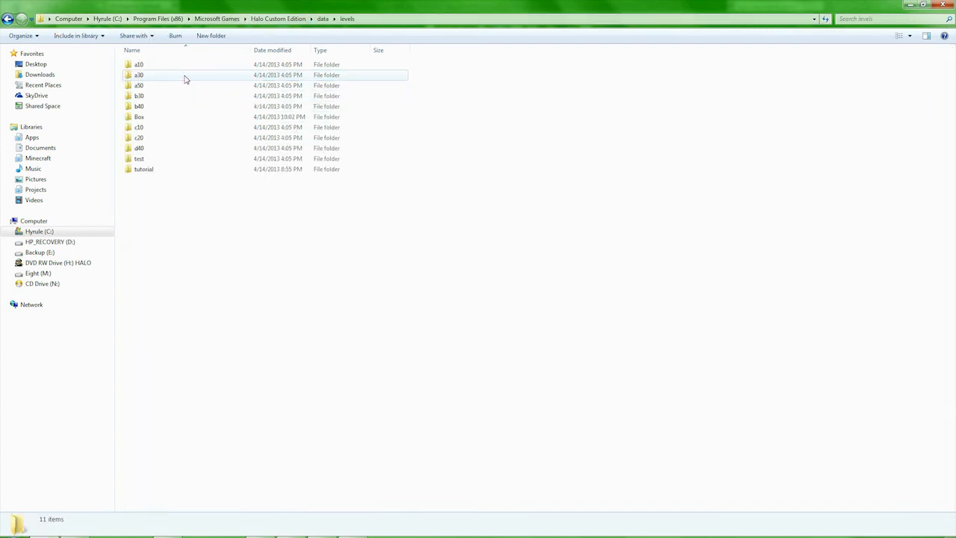
{"action": "double_click", "coordinate": [191, 172]}
{"action": "left_click", "coordinate": [347, 18]}
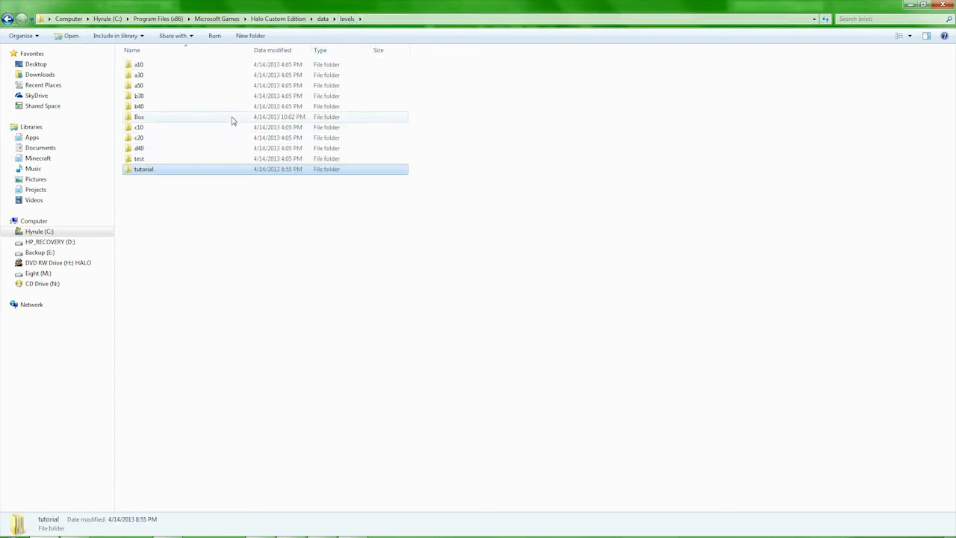
{"action": "double_click", "coordinate": [180, 120]}
{"action": "left_click", "coordinate": [172, 68]}
{"action": "double_click", "coordinate": [172, 68]}
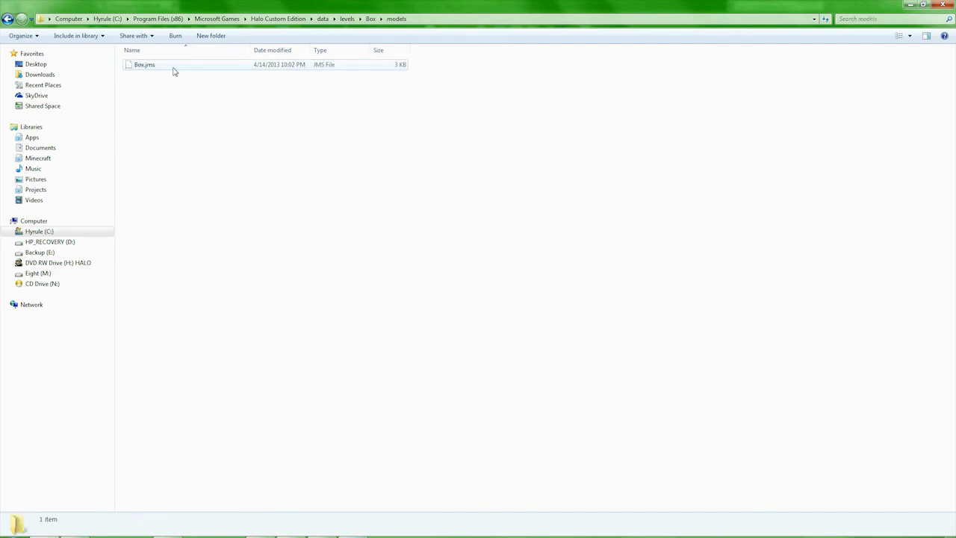
{"action": "left_click", "coordinate": [159, 66]}
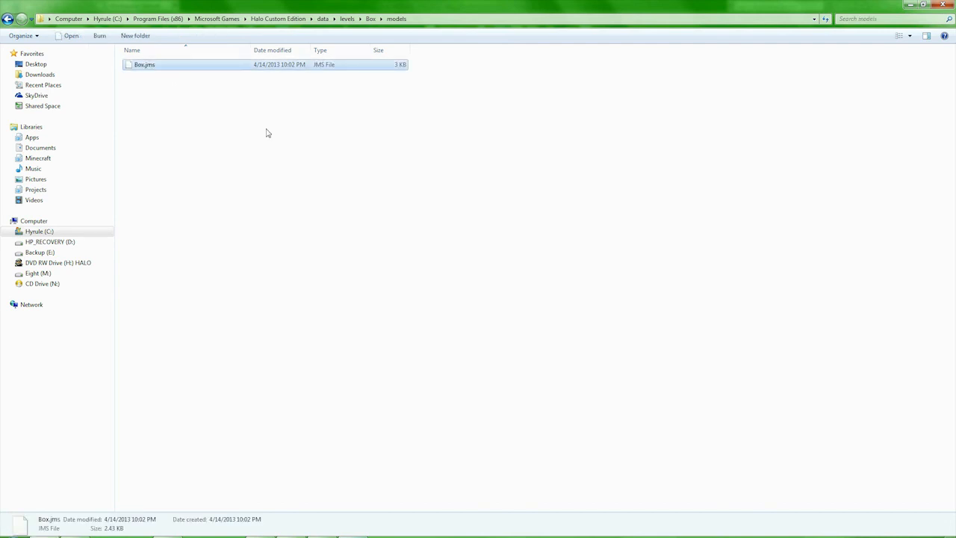
{"action": "left_click", "coordinate": [271, 157]}
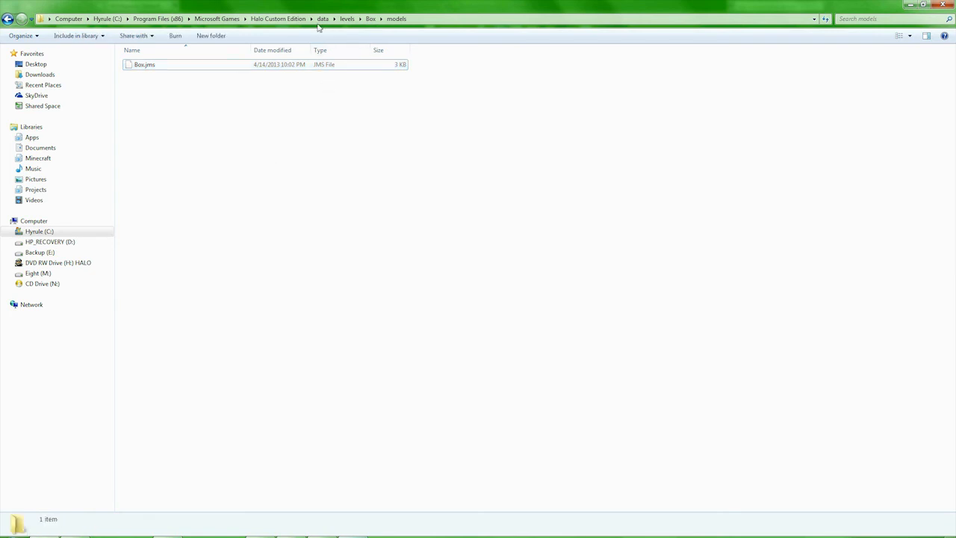